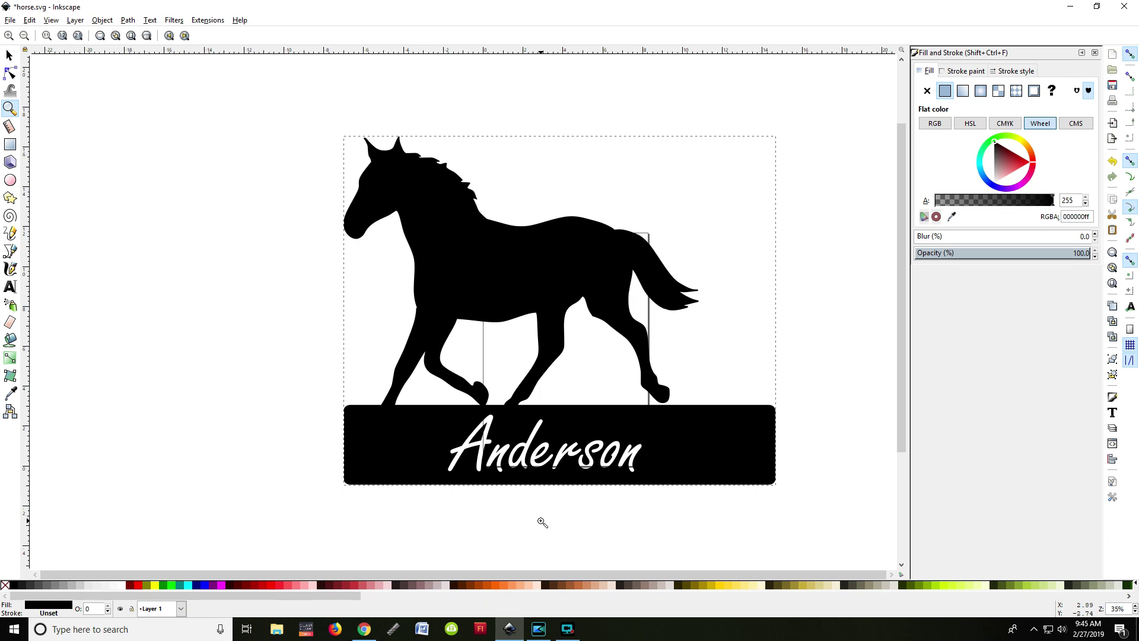
- Zoom to 140% on the 'A' of Anderson and return to the Selector tool
left_click(10, 109)
left_click(476, 447)
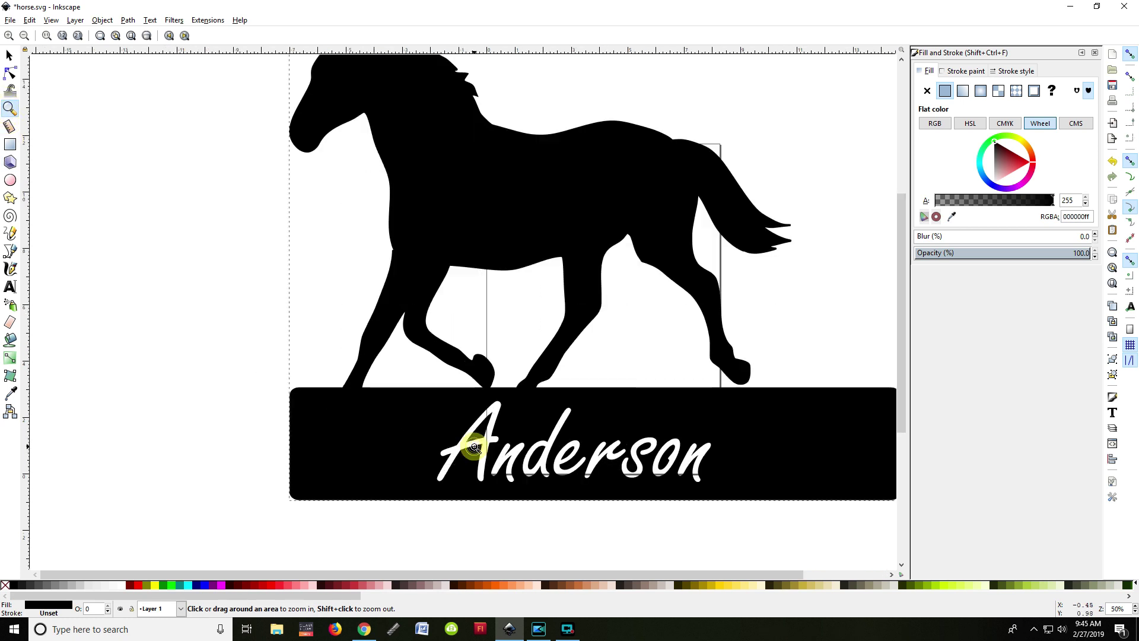
left_click(476, 446)
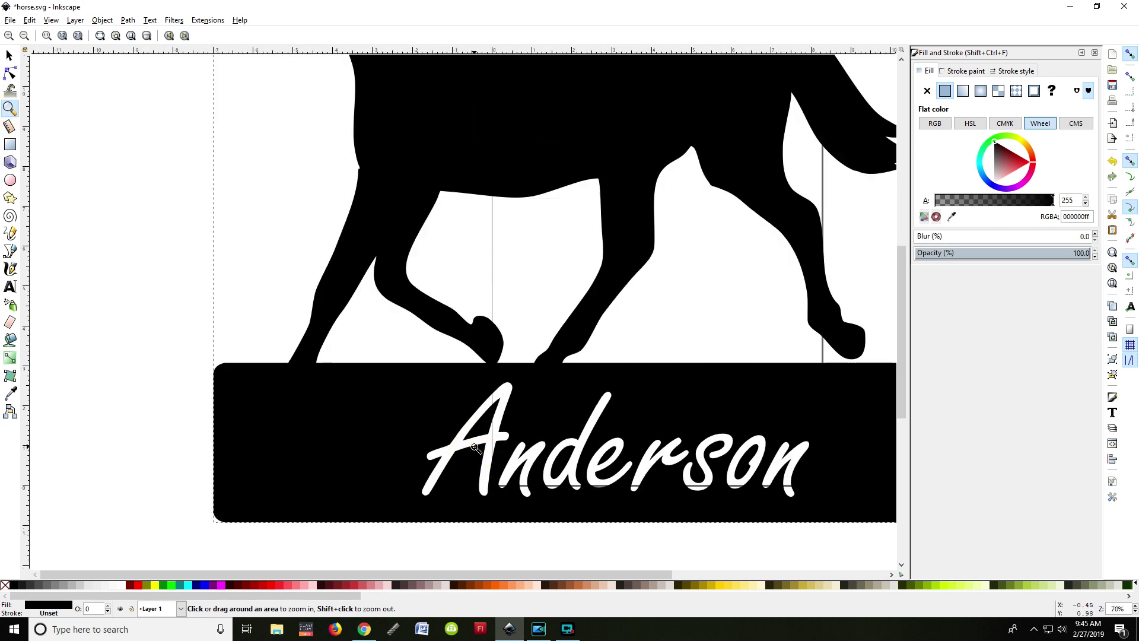
left_click(476, 446)
left_click(476, 446)
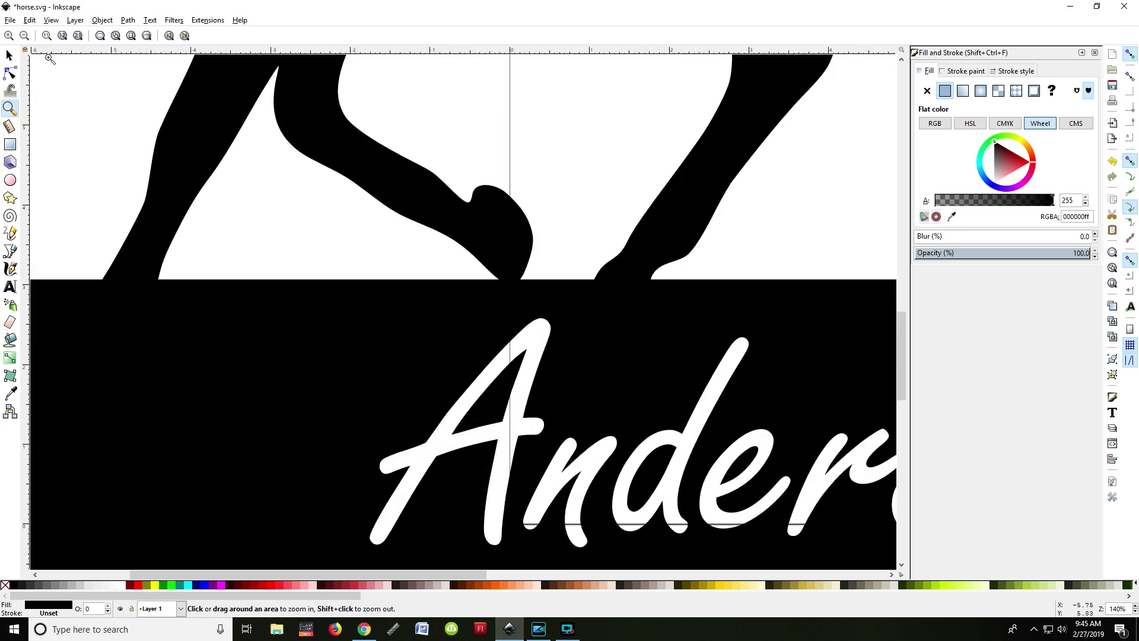
left_click(9, 55)
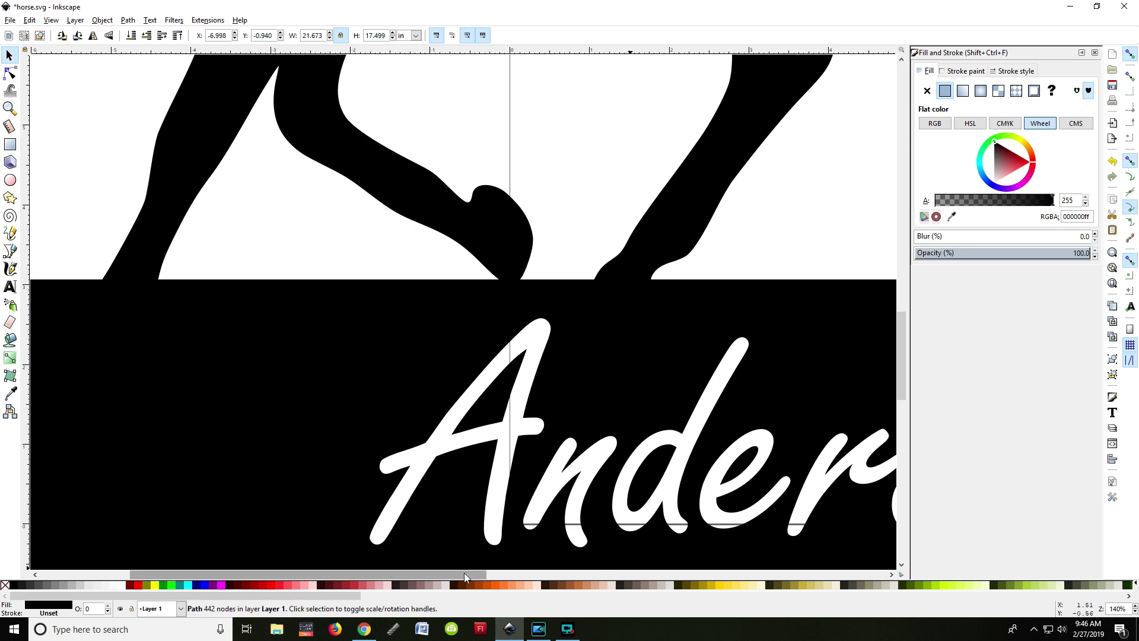
left_click_drag(464, 572, 586, 574)
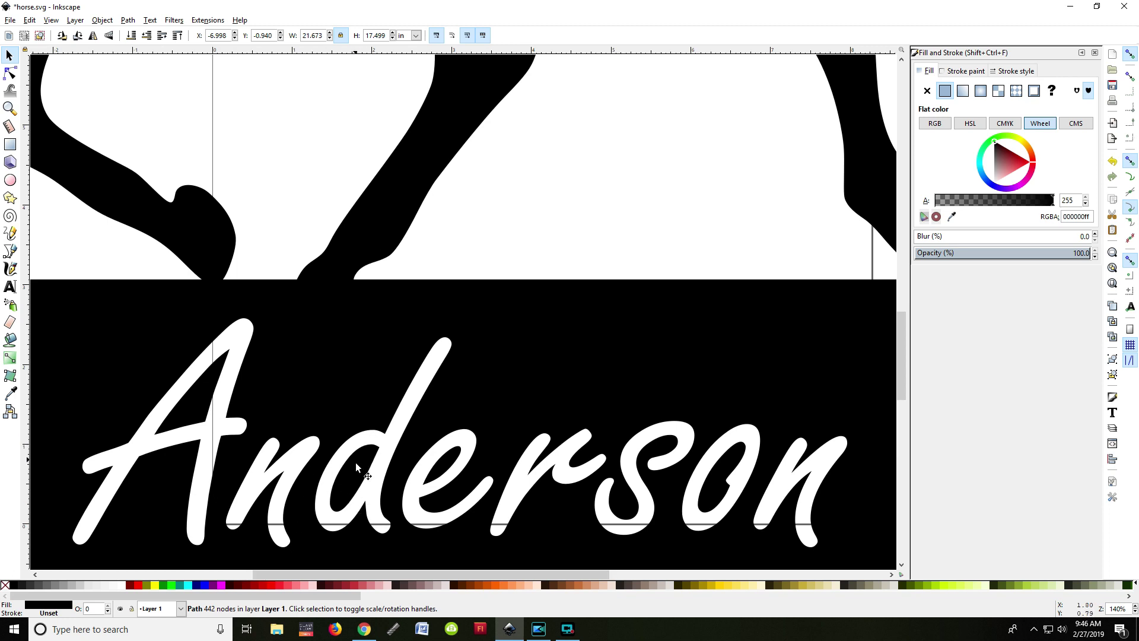
- Draw a small 1.086 × 0.320 in rectangle on the black band between the A and d
left_click(10, 144)
left_click_drag(301, 334, 388, 359)
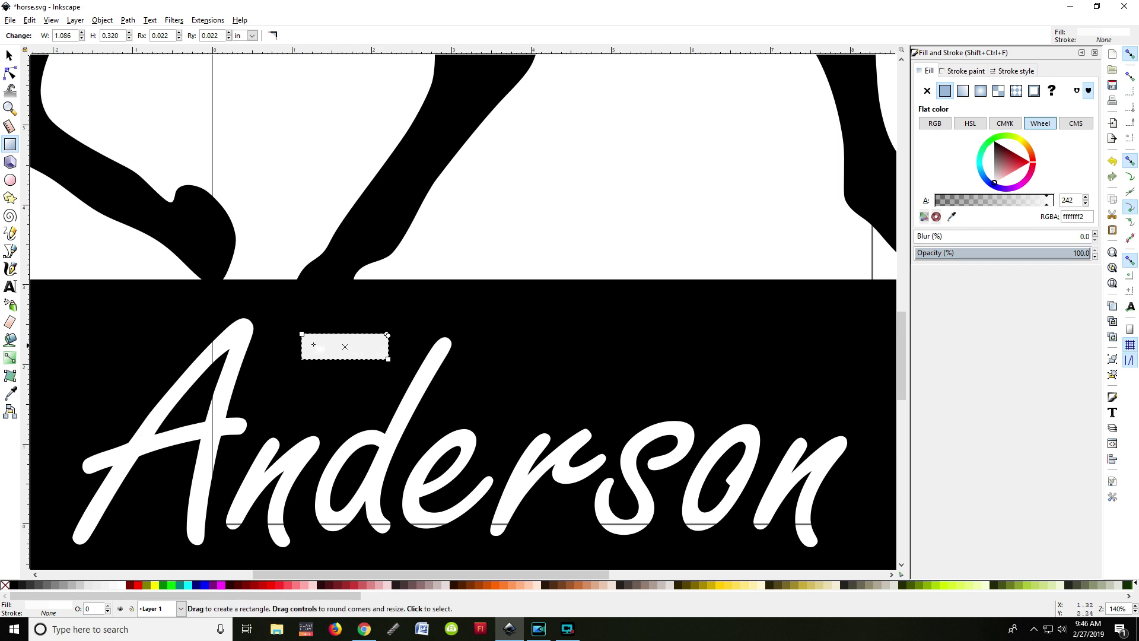
left_click(9, 56)
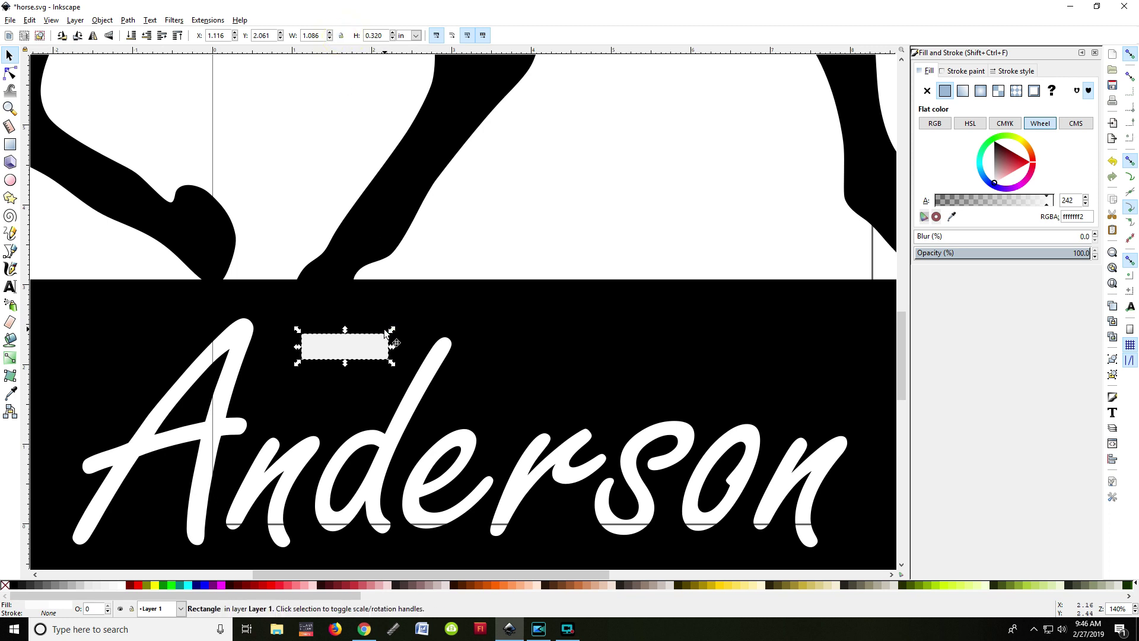
- Nudge the black plate up slightly, then reproportion and tilt the small rectangle
left_click(363, 337, "alt")
left_click_drag(356, 326, 359, 329)
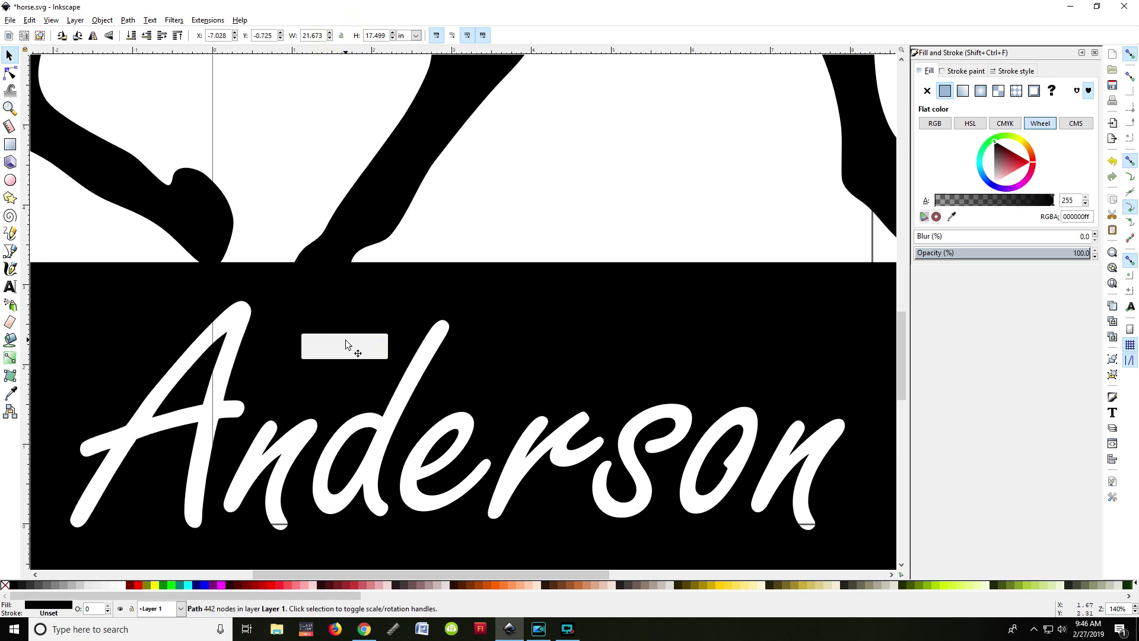
left_click(346, 346)
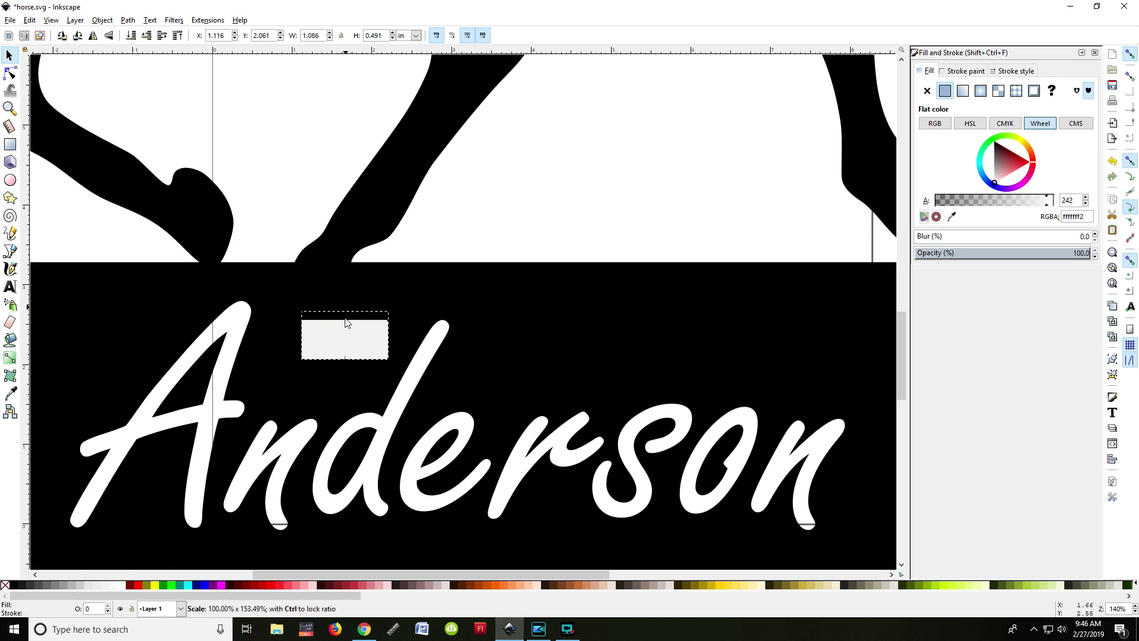
mouse_move(391, 345)
left_mouse_down()
mouse_move(374, 342)
mouse_move(386, 327)
left_mouse_up()
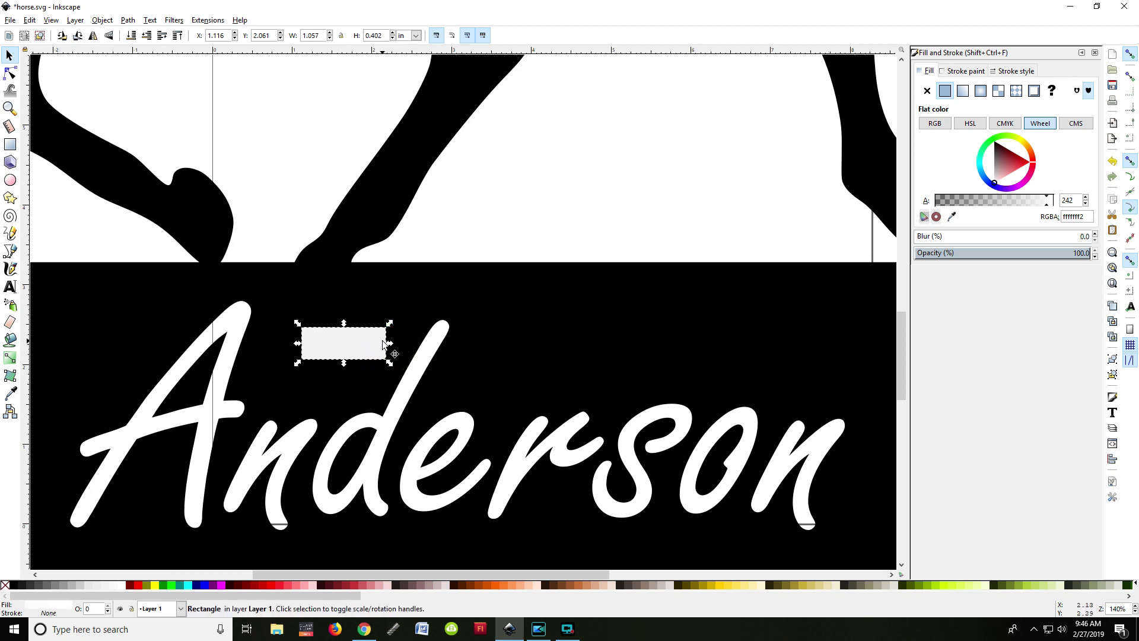
left_click(353, 346)
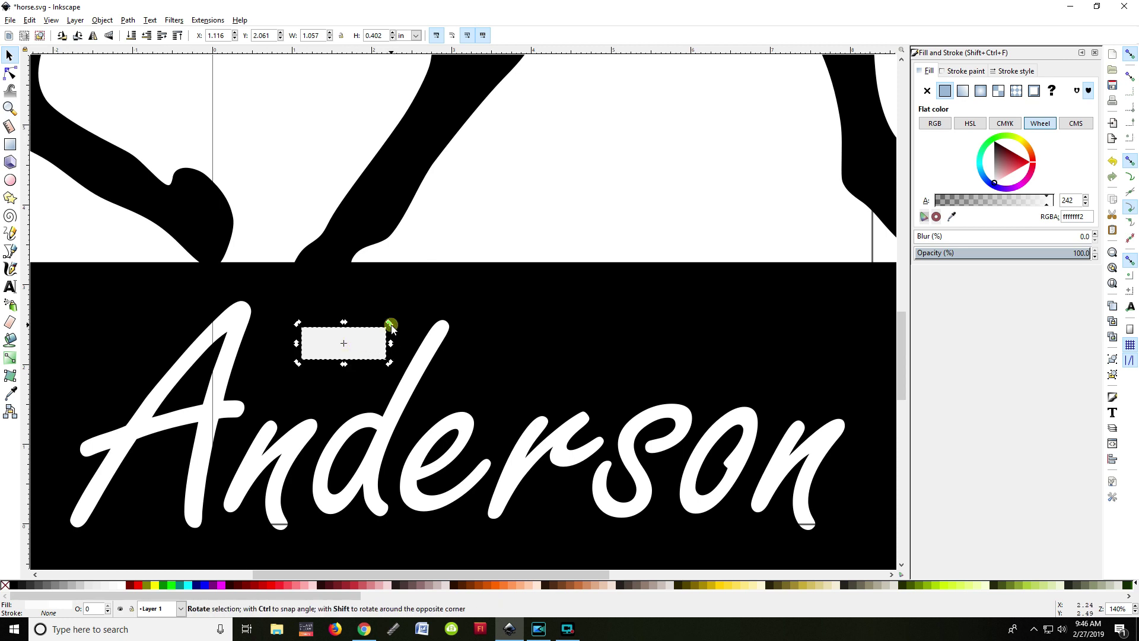
left_click_drag(389, 324, 372, 315)
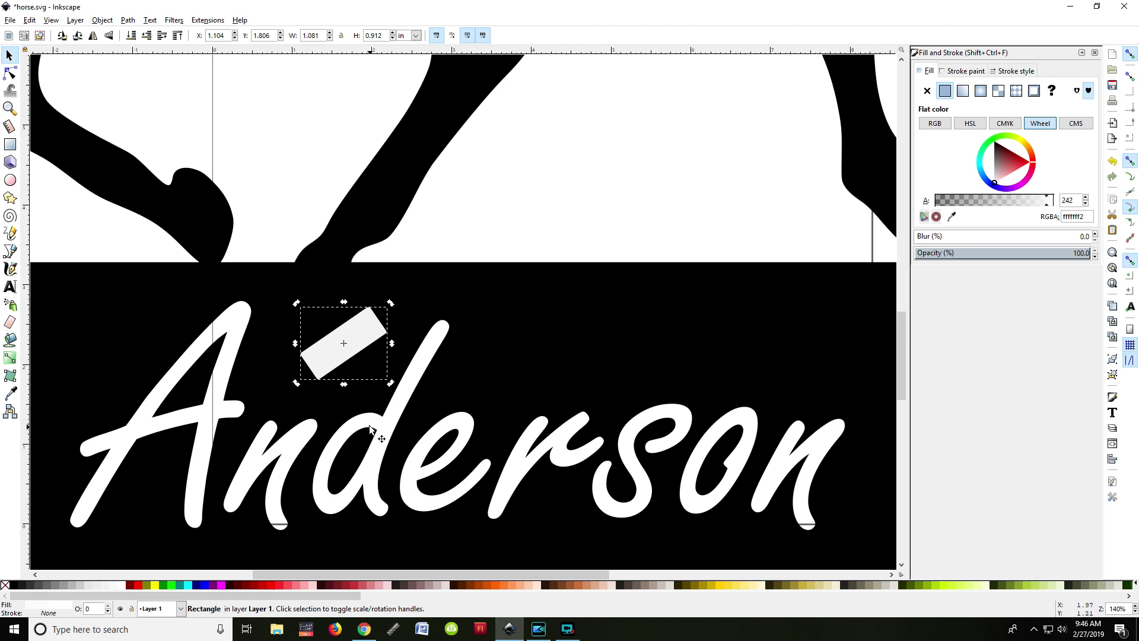
- Squeeze the rectangle into a thin 0.507 × 1.074 in bar slanted like the letter strokes
left_click(377, 307)
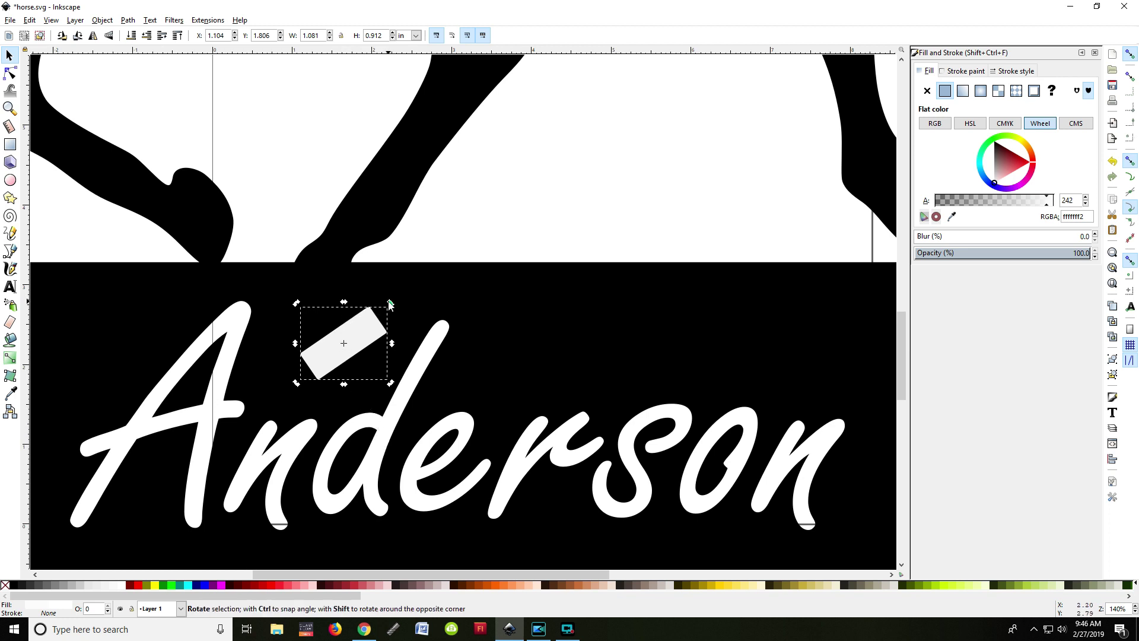
left_click_drag(389, 303, 359, 310)
left_click(360, 311)
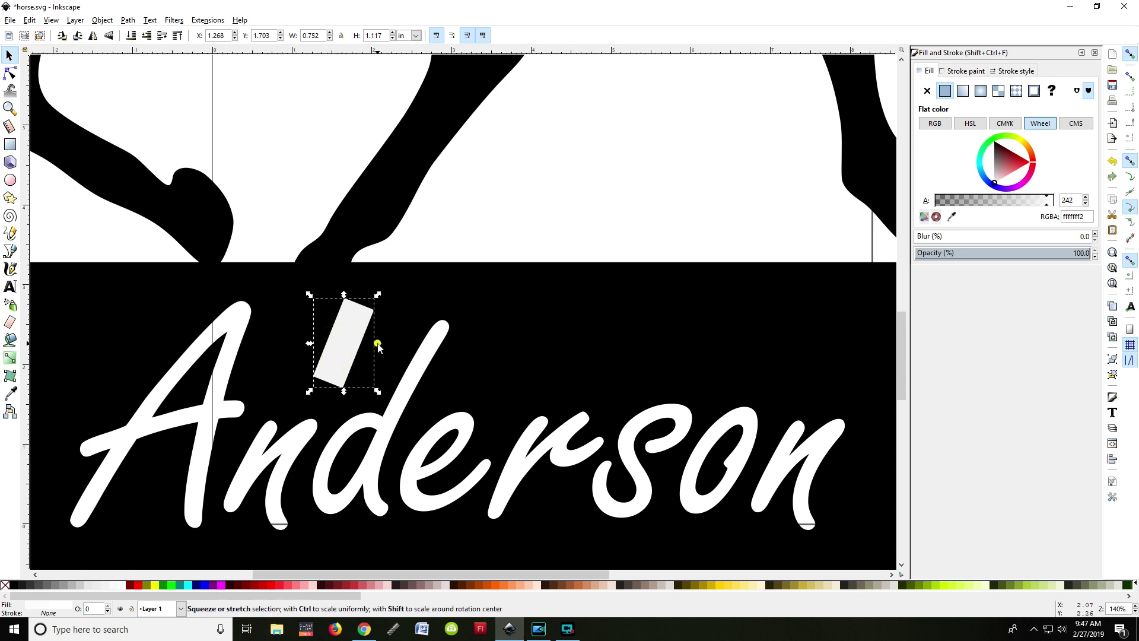
left_click_drag(378, 344, 343, 344)
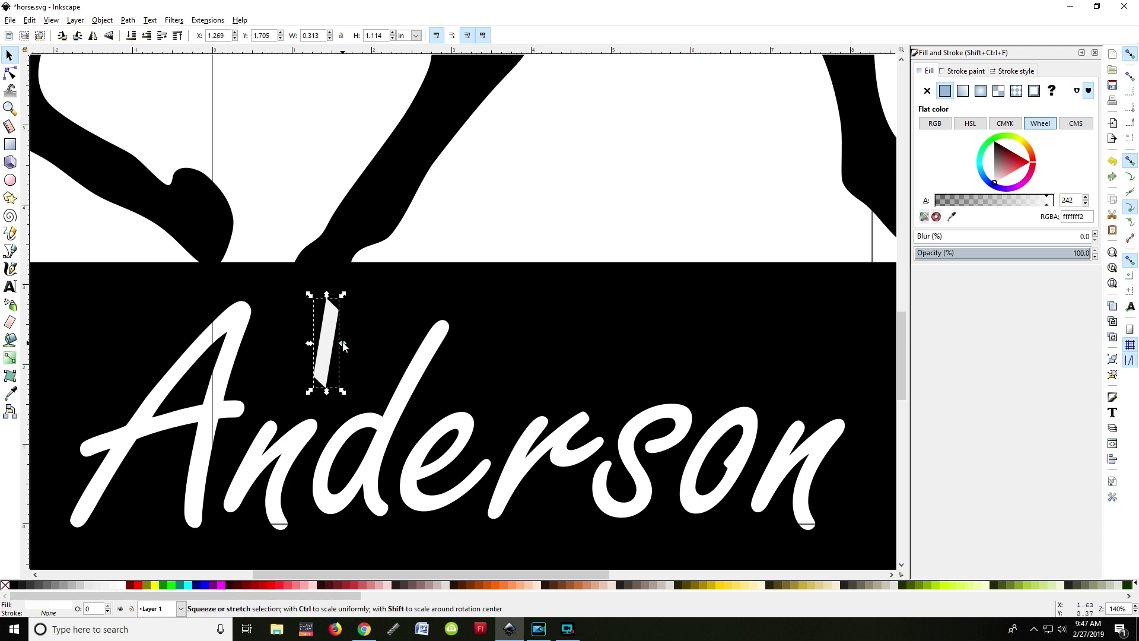
left_click(330, 324)
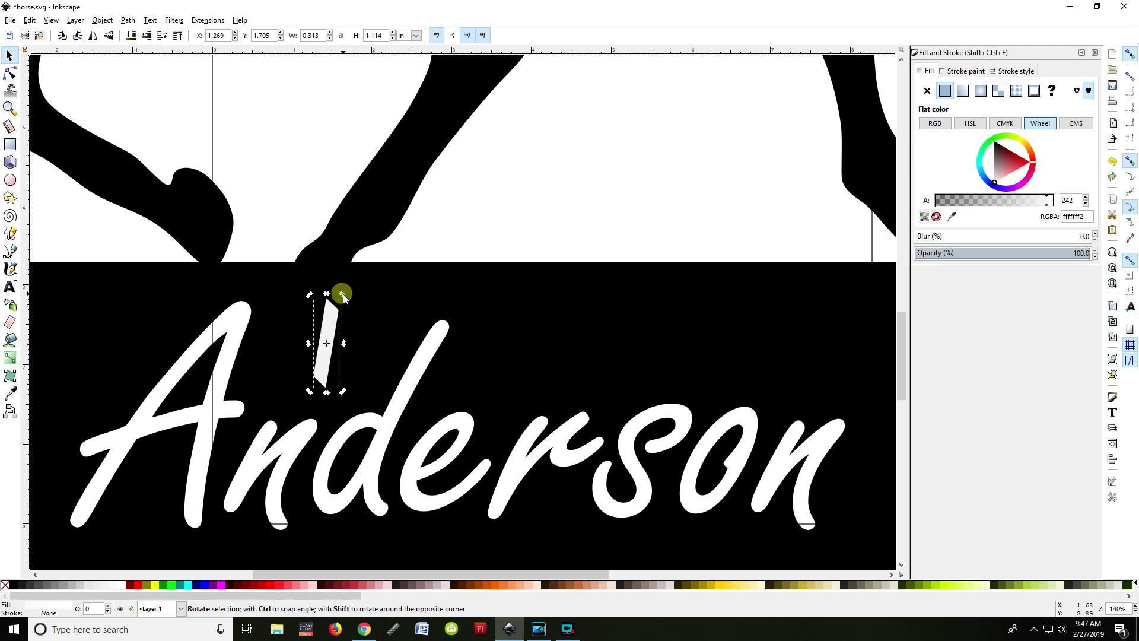
left_click_drag(344, 295, 351, 301)
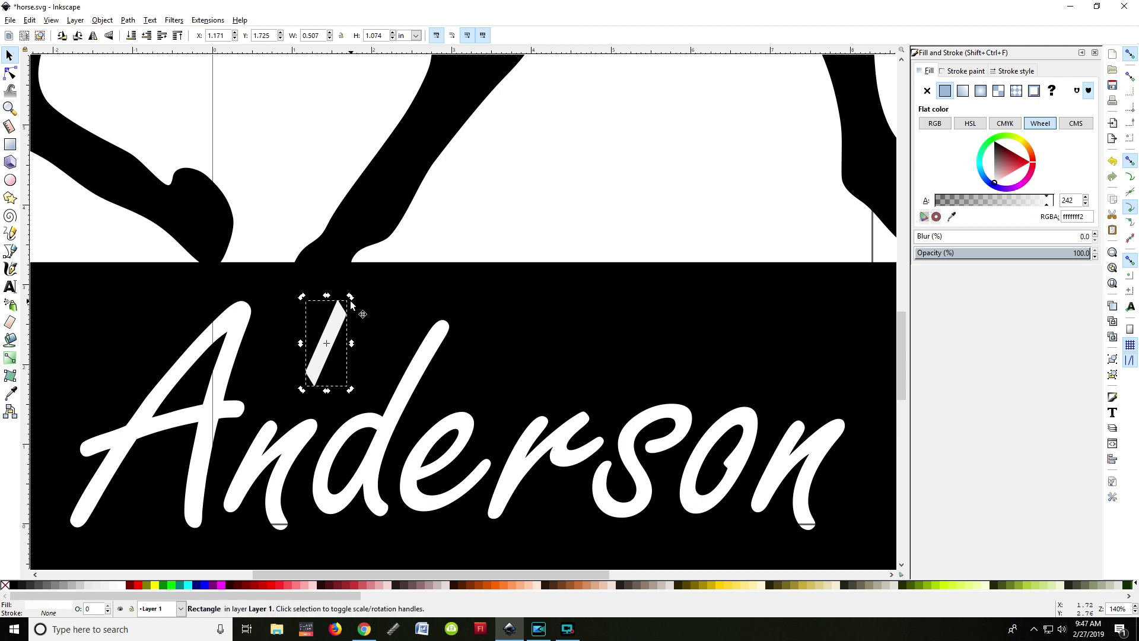
left_click(10, 108)
- Zoom to 280% and move the slanted bar down across the d's inner gap
left_click(372, 372)
left_click(371, 371)
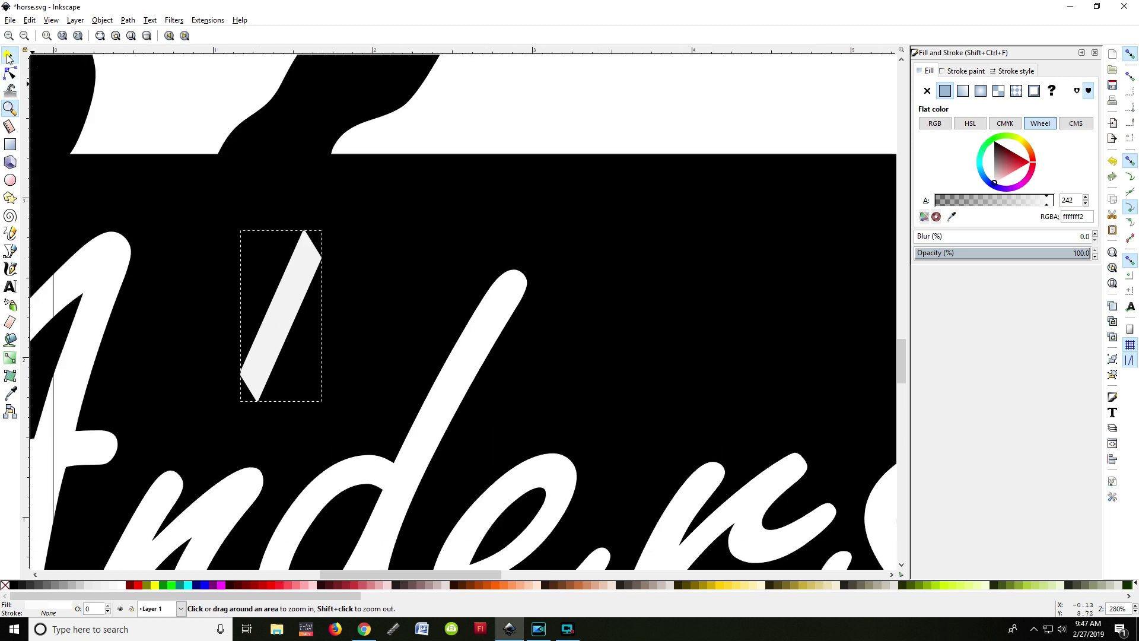
left_click(8, 56)
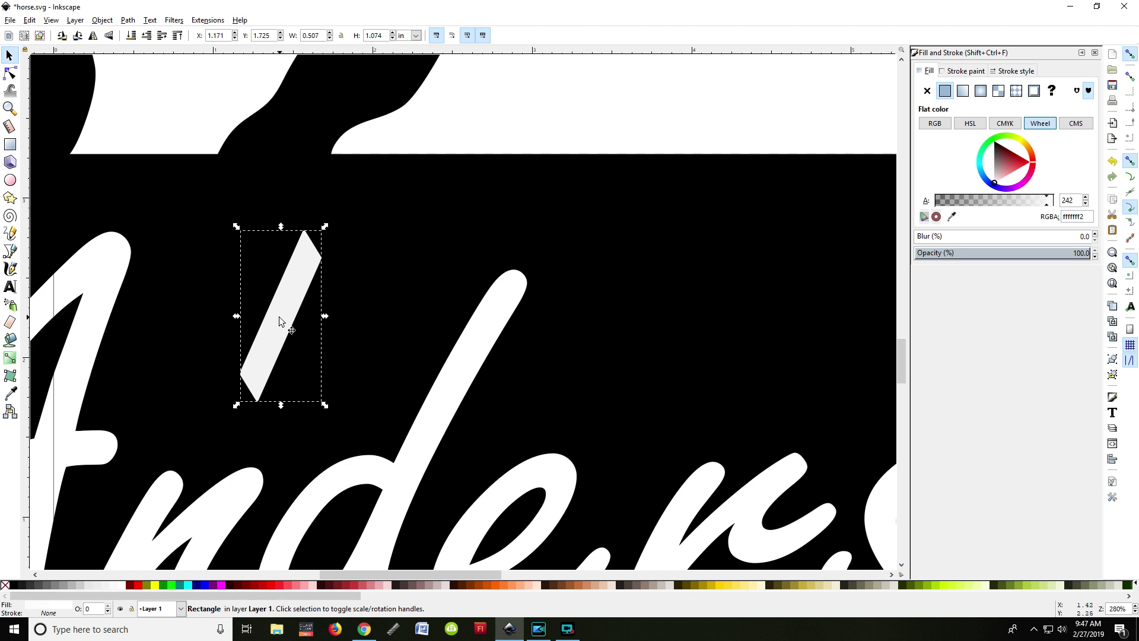
left_click_drag(280, 317, 383, 455)
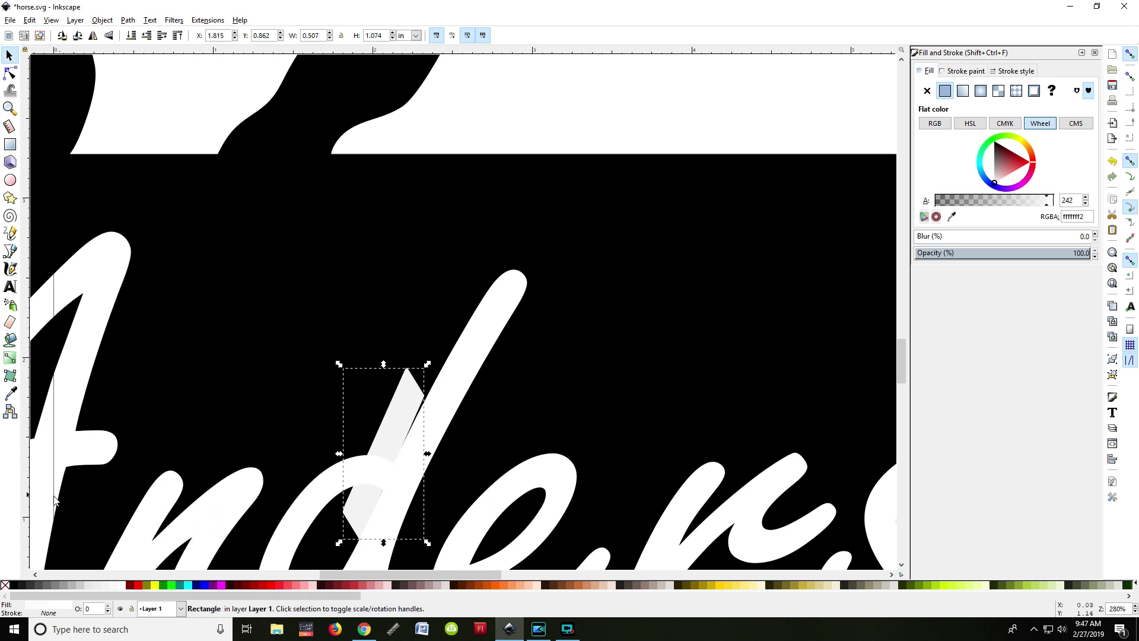
- Fill the bar near-opaque black, RGBA 000000f2
left_click(15, 584)
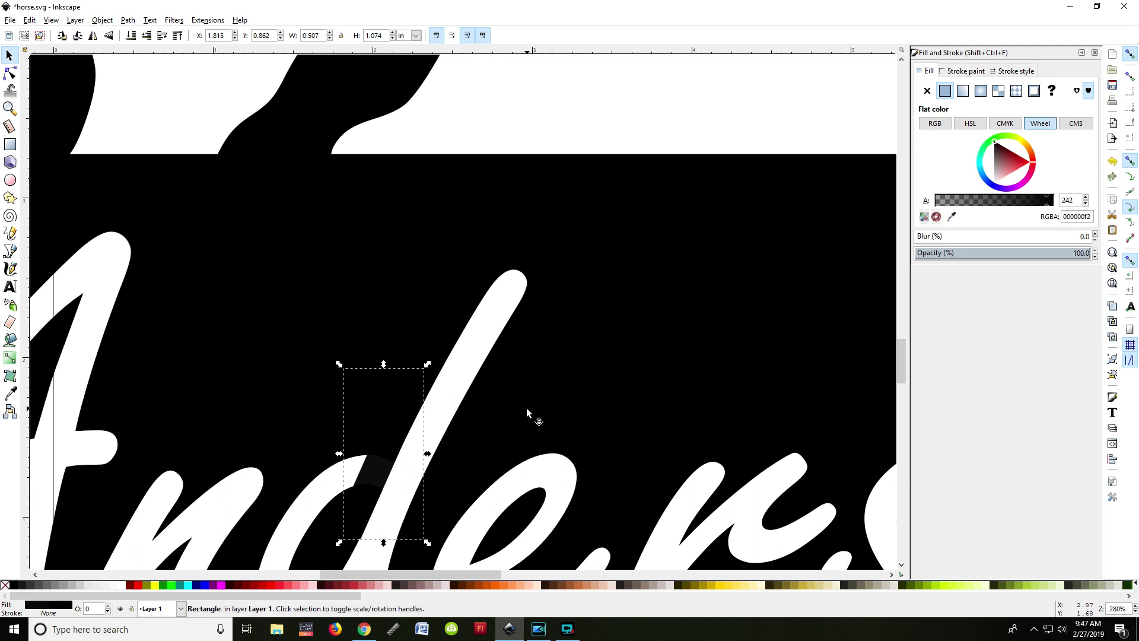
left_click_drag(902, 360, 906, 386)
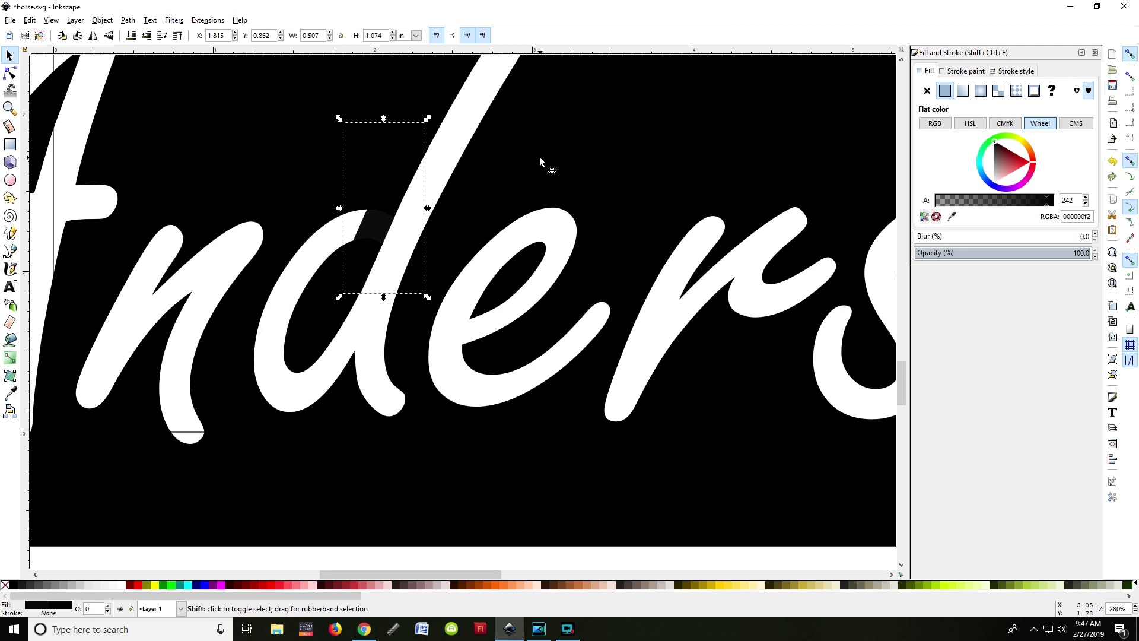
left_click(395, 146)
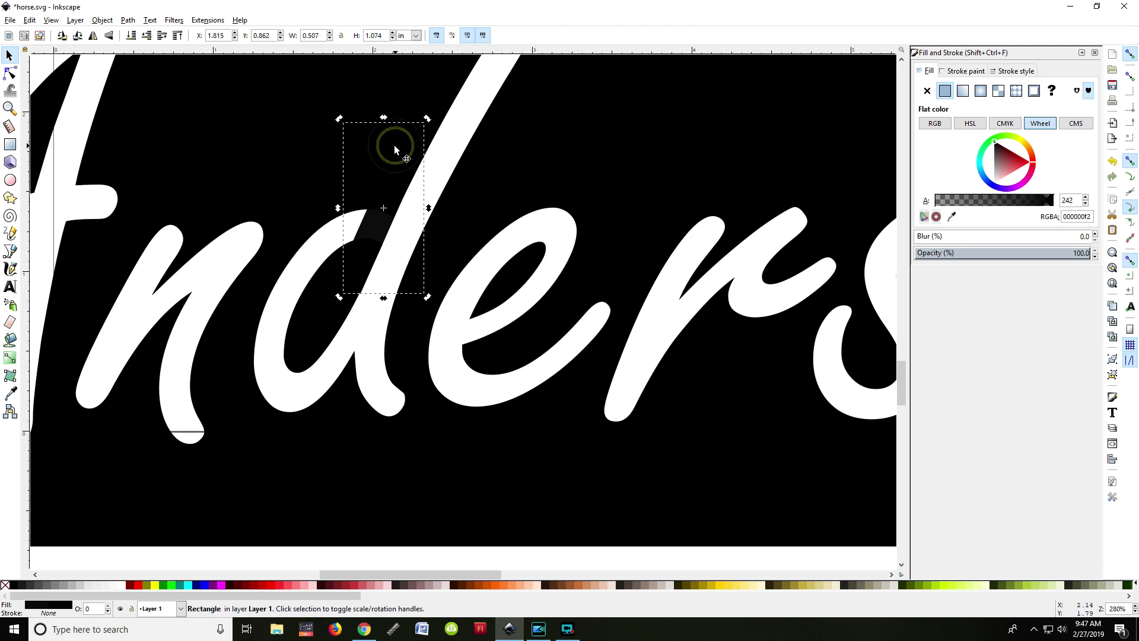
- Convert the bar to a path, union it into the black plate (443 nodes), and nudge the result
left_click(129, 22)
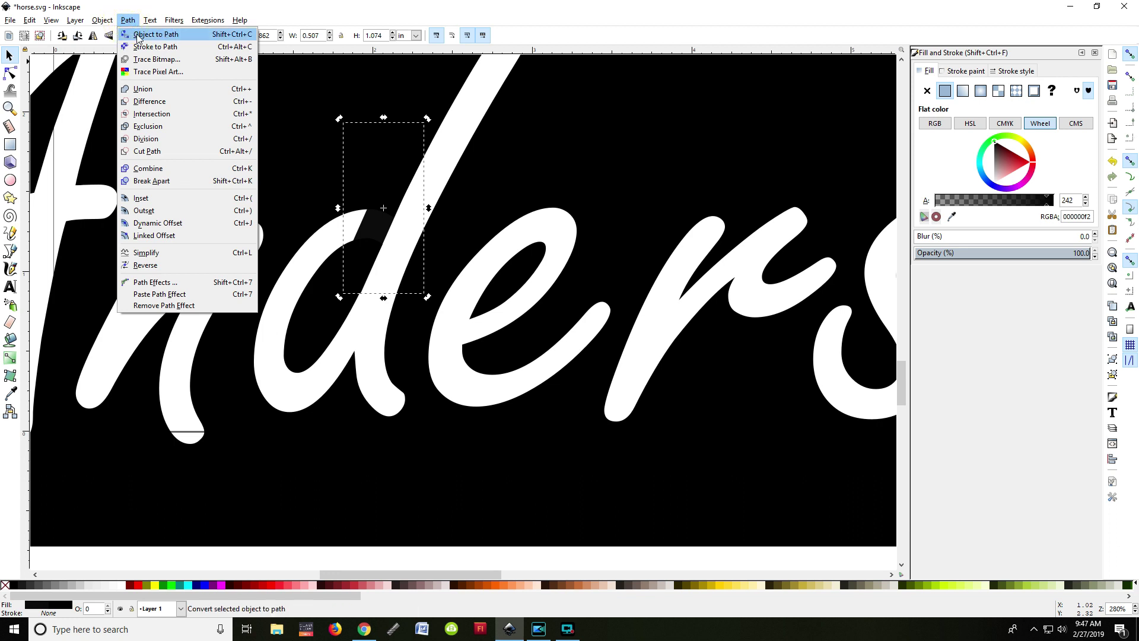
left_click(137, 35)
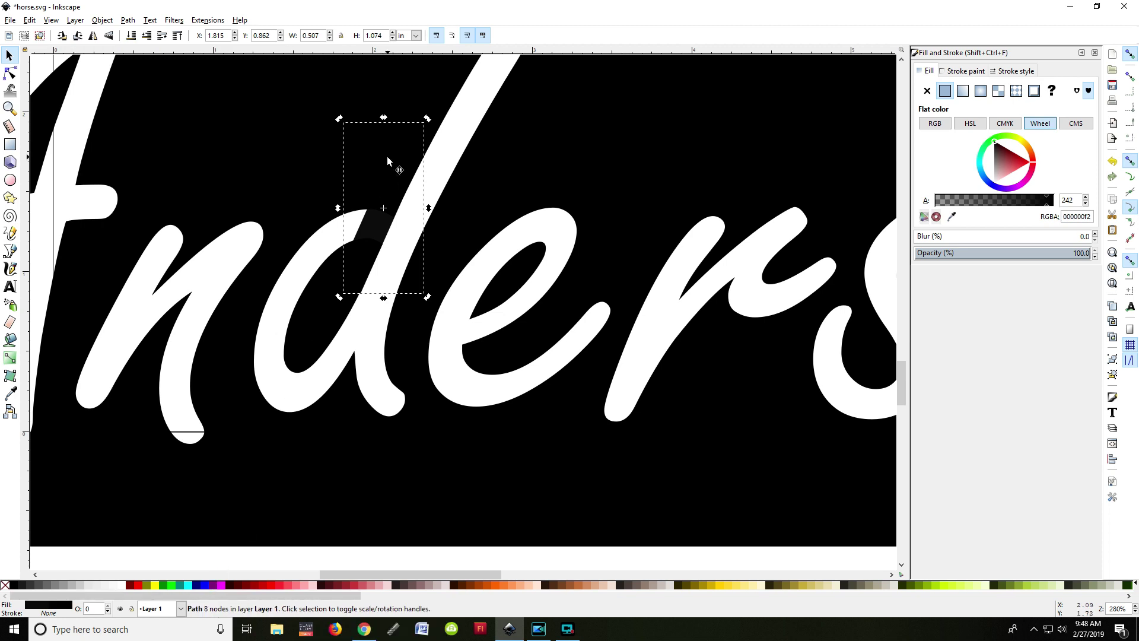
key("shift")
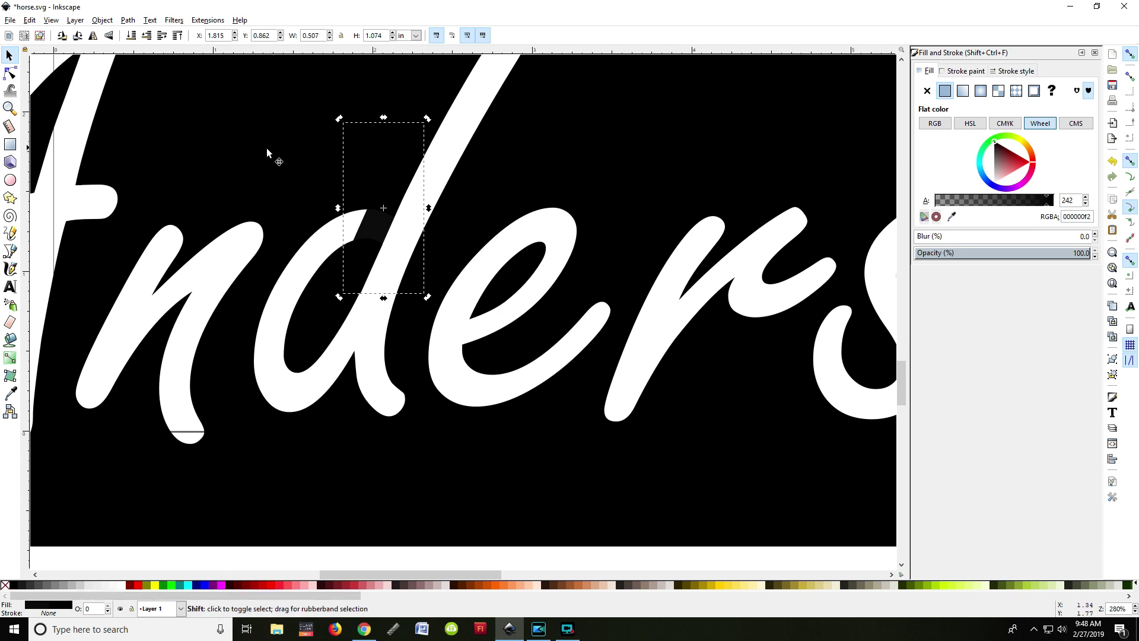
left_click(267, 147, "shift")
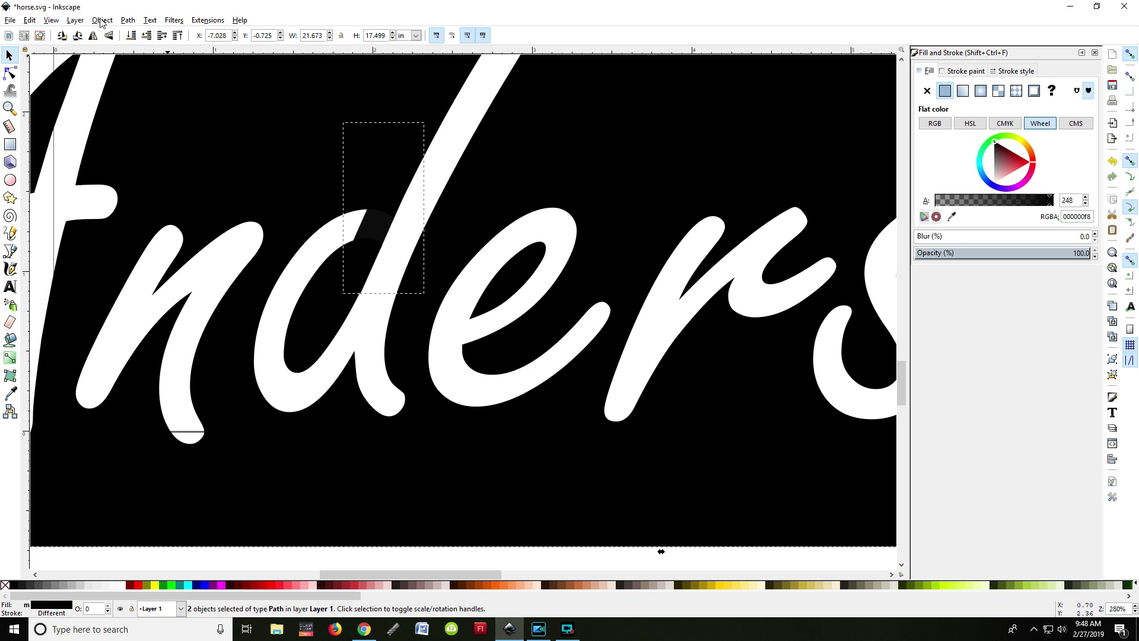
left_click(127, 21)
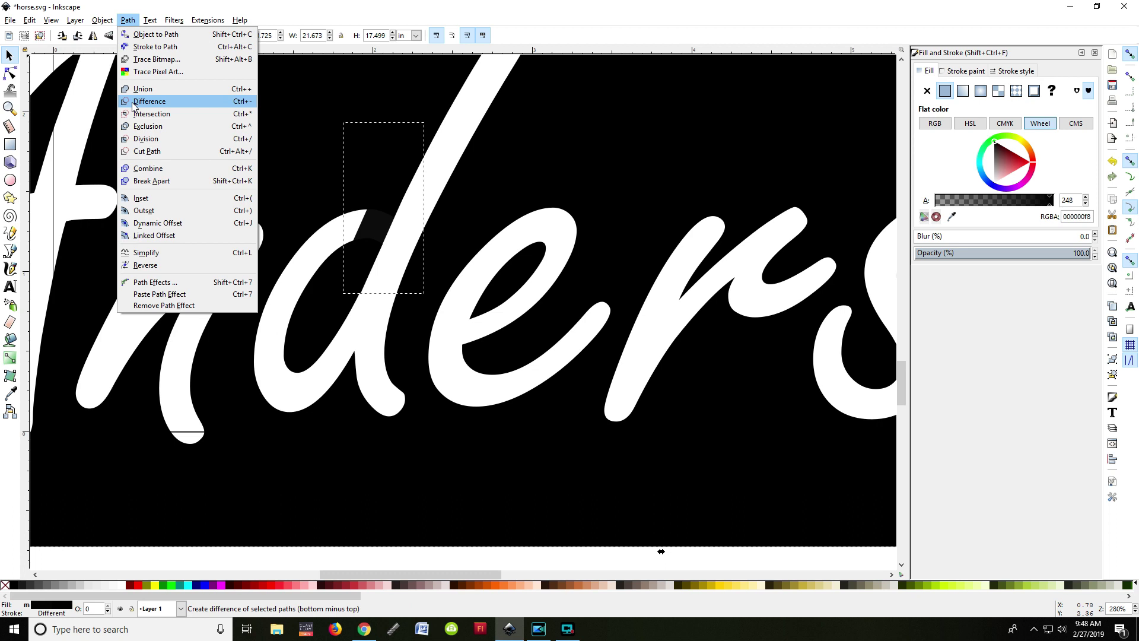
left_click(139, 90)
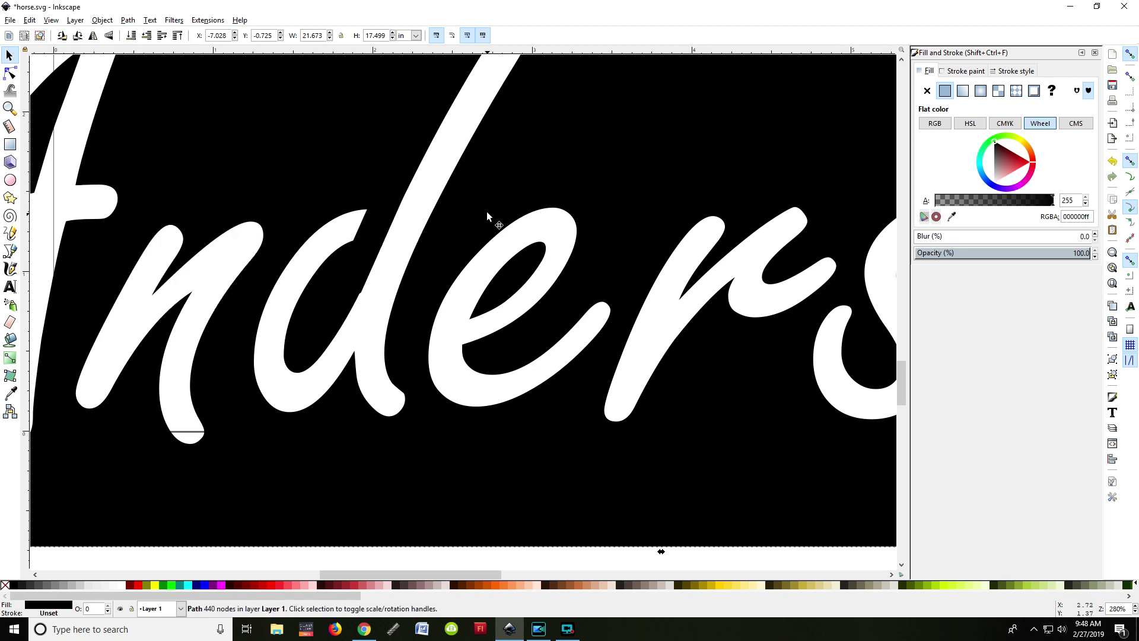
left_click_drag(500, 175, 472, 180)
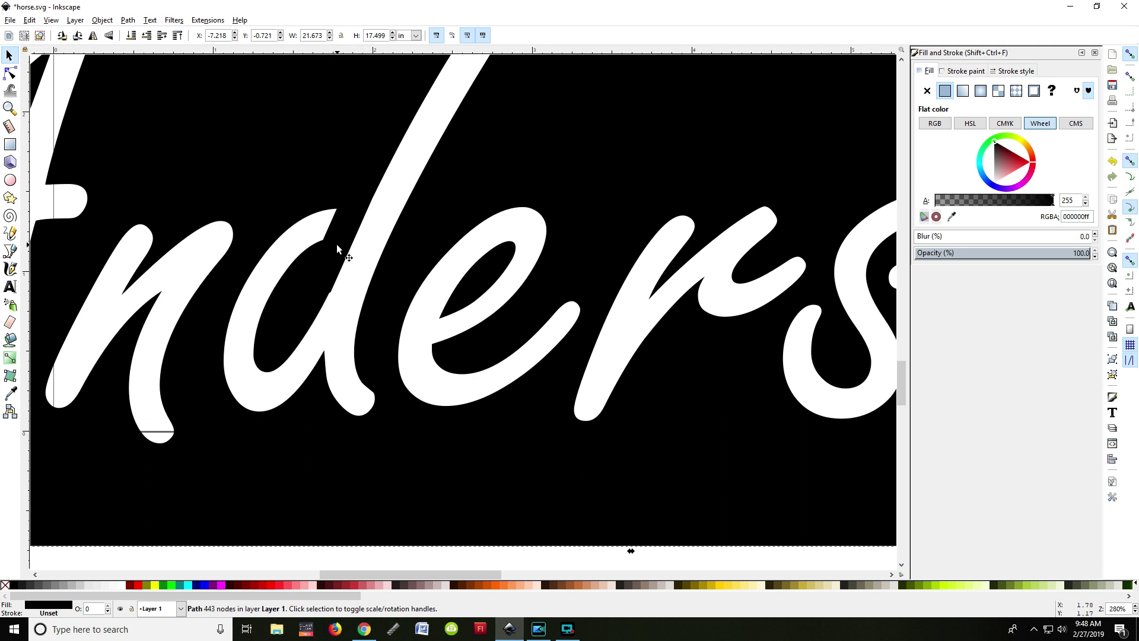
- Zoom in on the d's stem and snap the stray node onto its neighbour to remove the kink
left_click(10, 108)
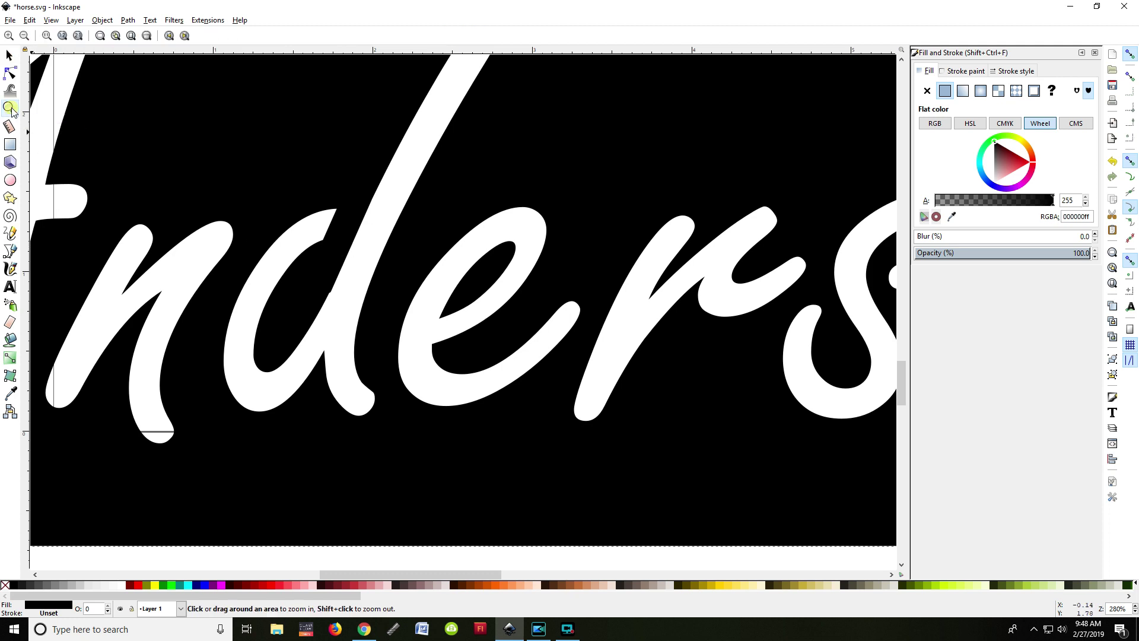
left_click(328, 295)
left_click(328, 293)
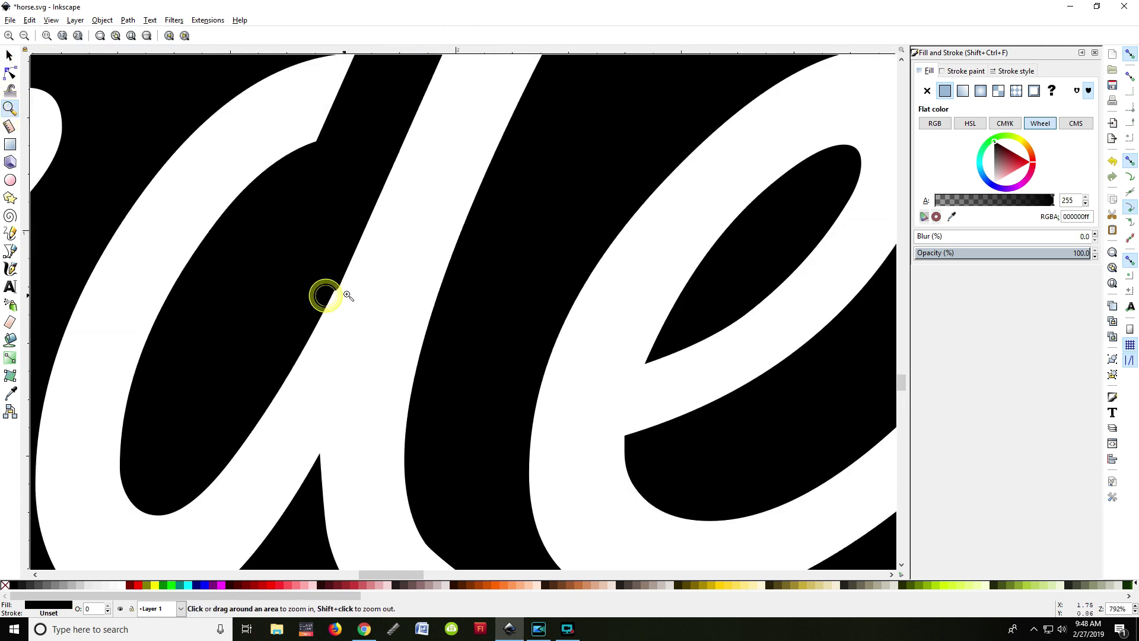
left_click(329, 289)
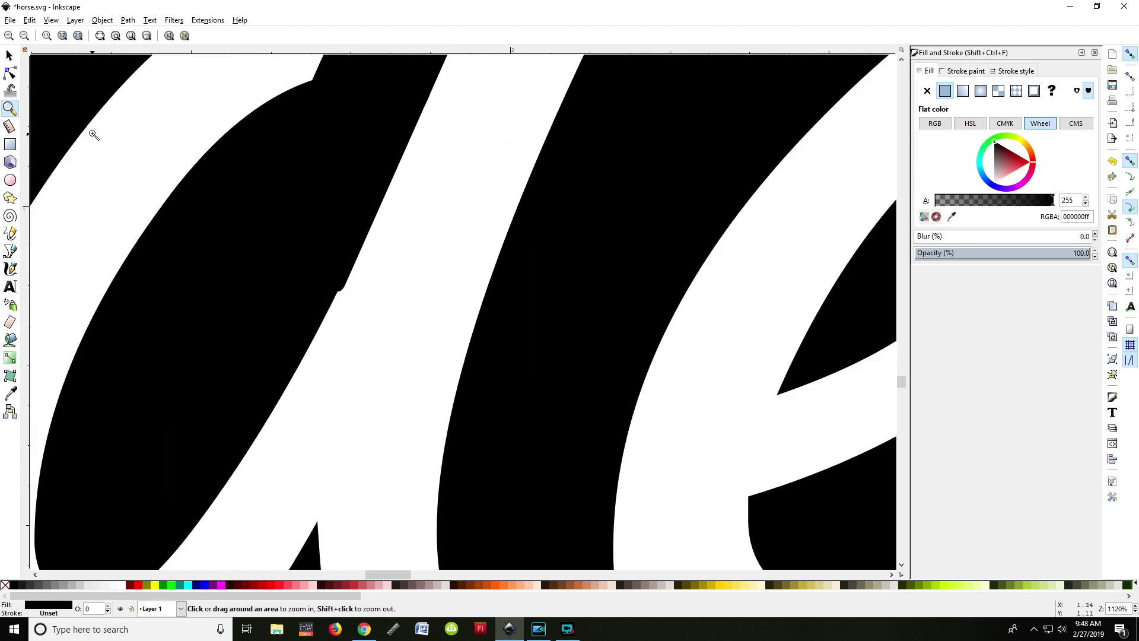
left_click(9, 73)
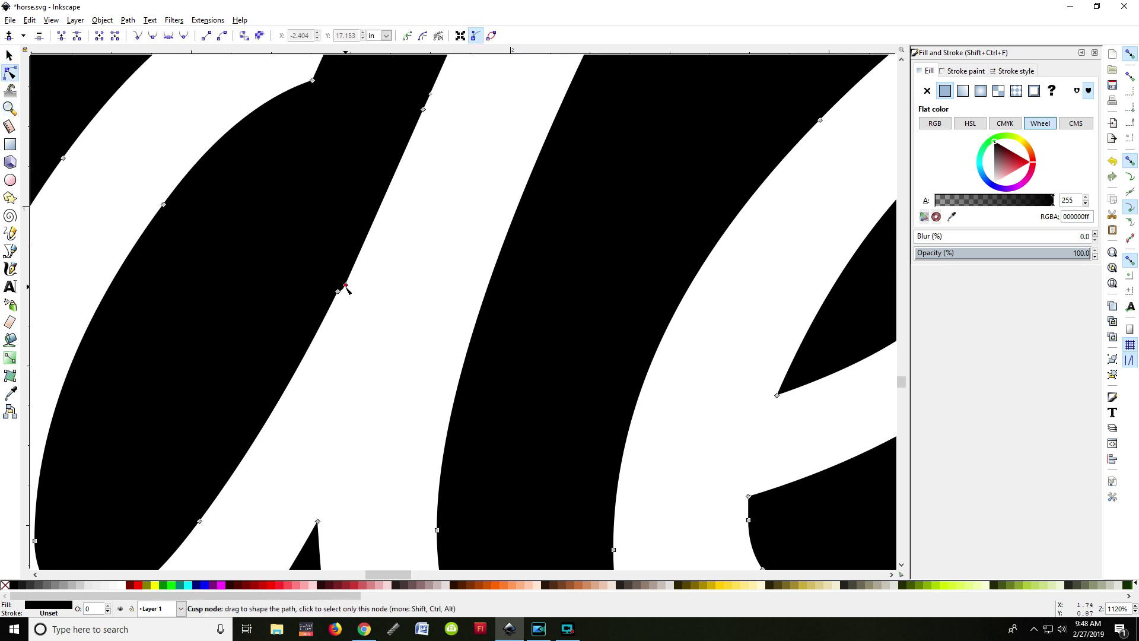
left_click_drag(346, 287, 338, 293)
left_click(303, 262)
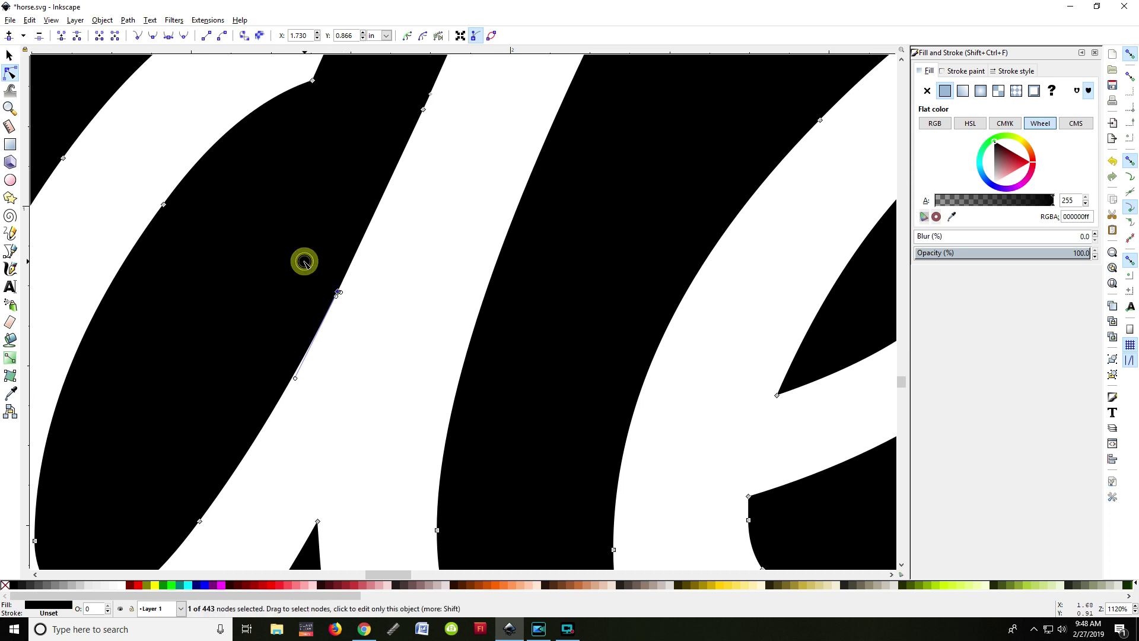
- Zoom back out, then zoom in close on the e
left_click(10, 108)
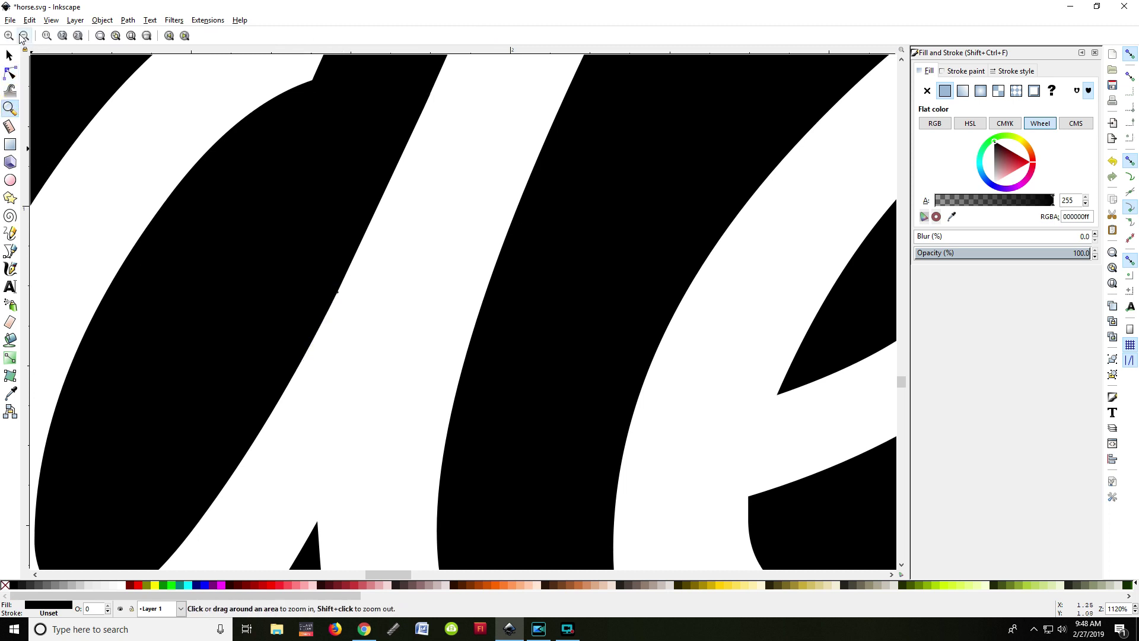
left_click(23, 37)
left_click(23, 36)
left_click(23, 36)
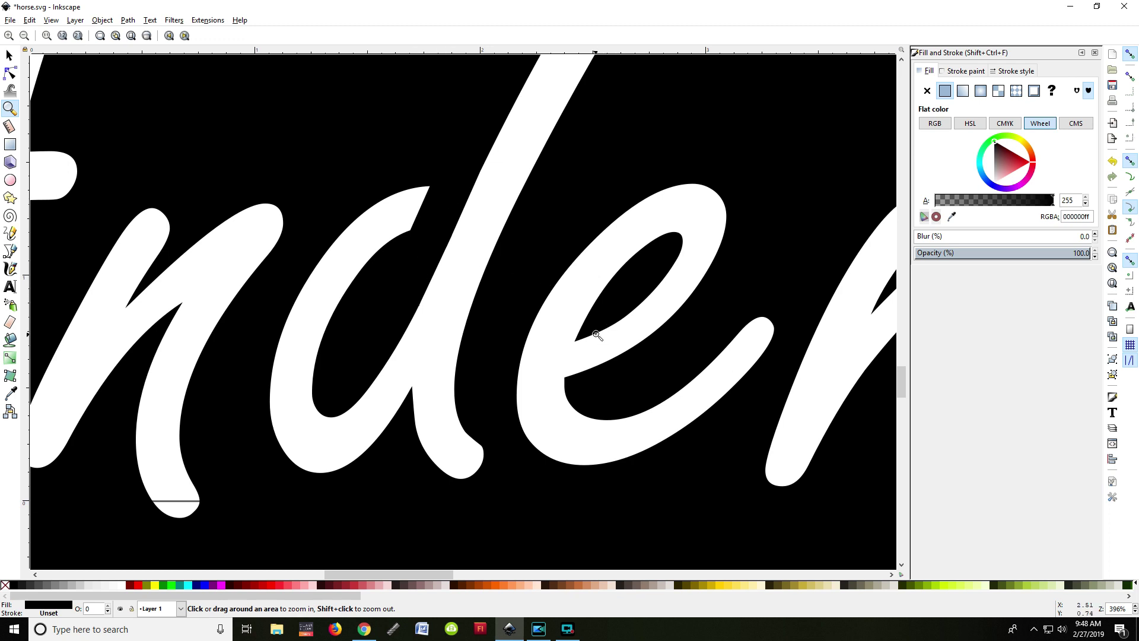
left_click(10, 55)
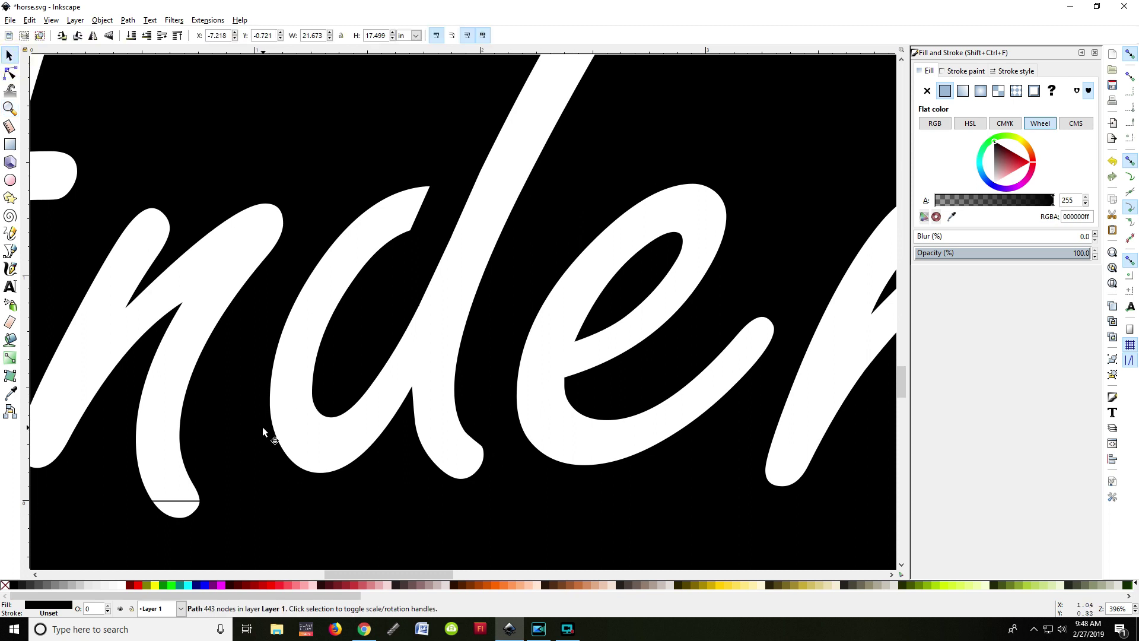
left_click(9, 108)
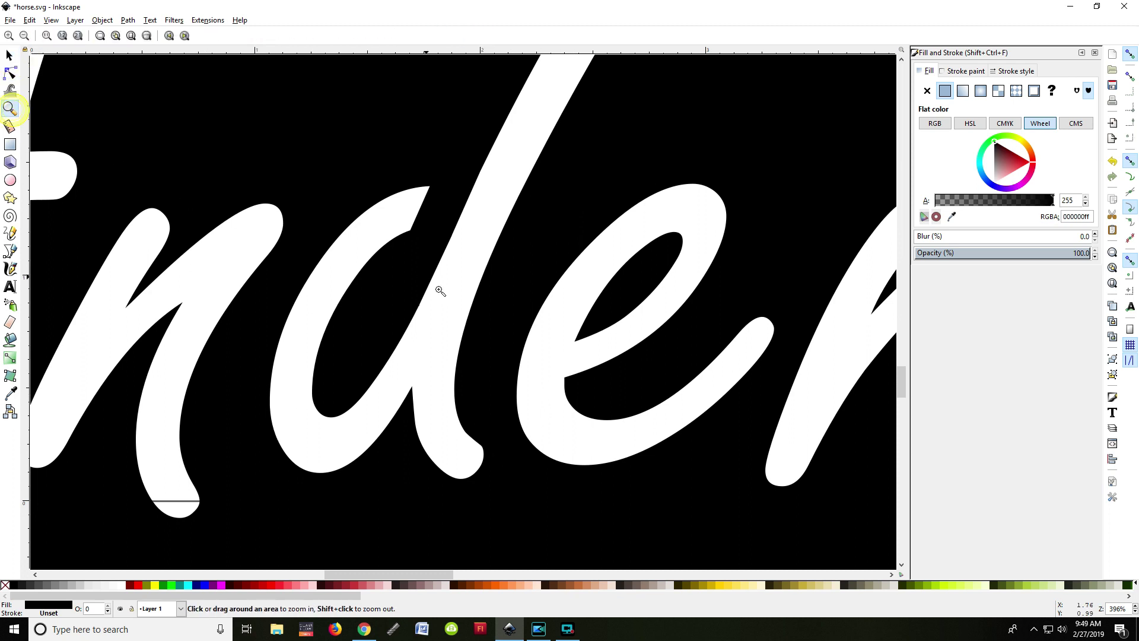
left_click(583, 363)
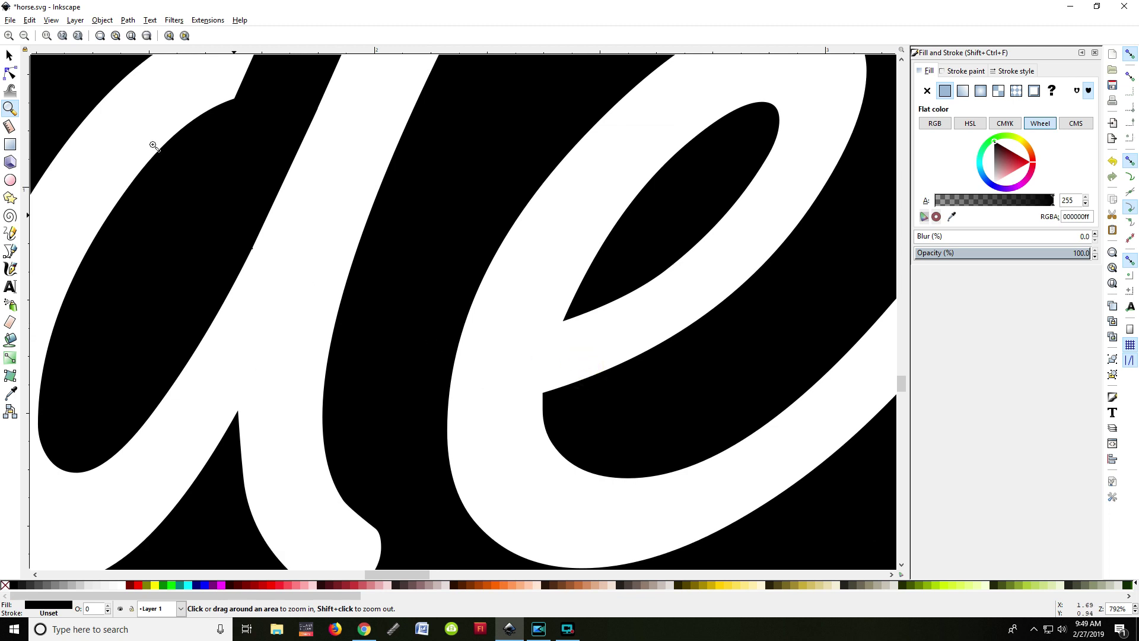
- Draw a narrow 0.071 × 0.291 in black bar over the e's left stroke with nearly square corners
left_click(9, 144)
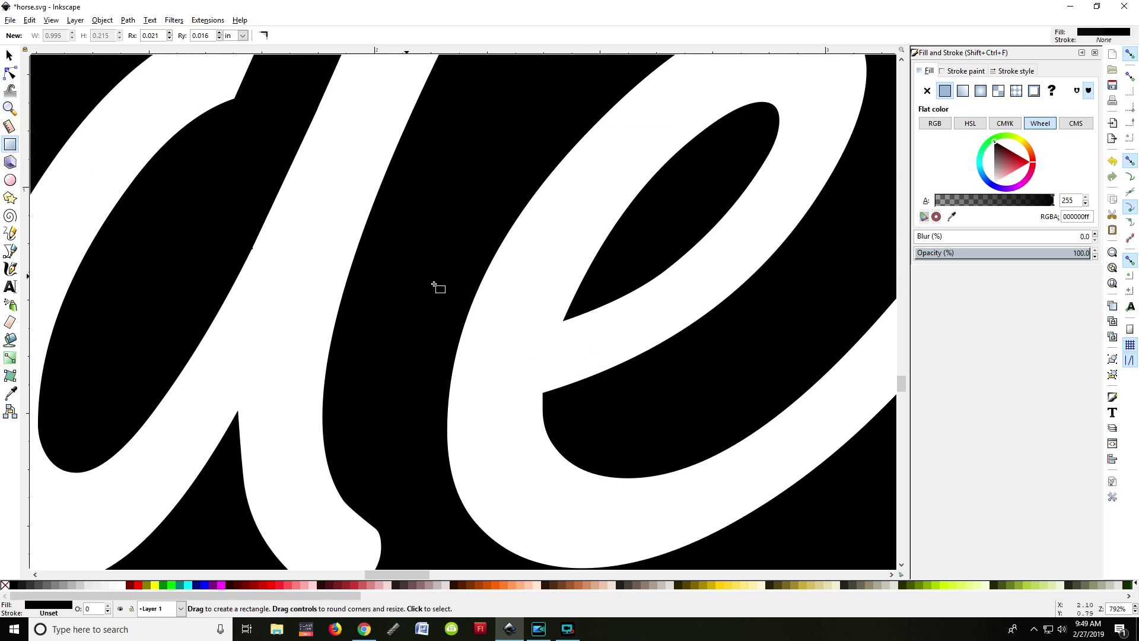
left_click_drag(490, 290, 522, 421)
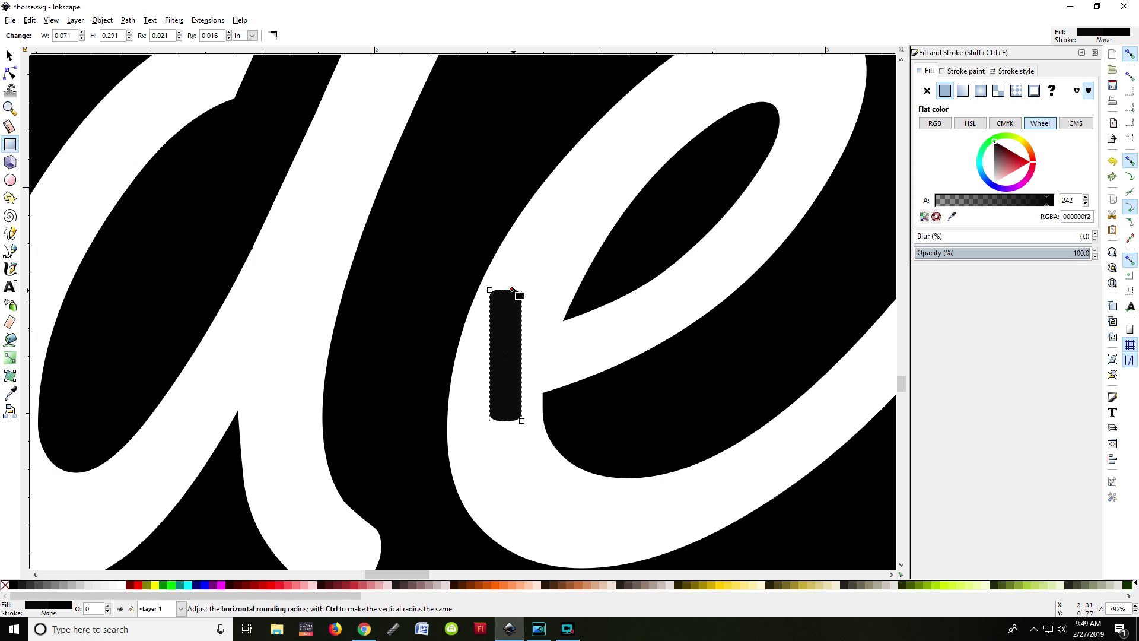
left_click_drag(514, 290, 519, 291)
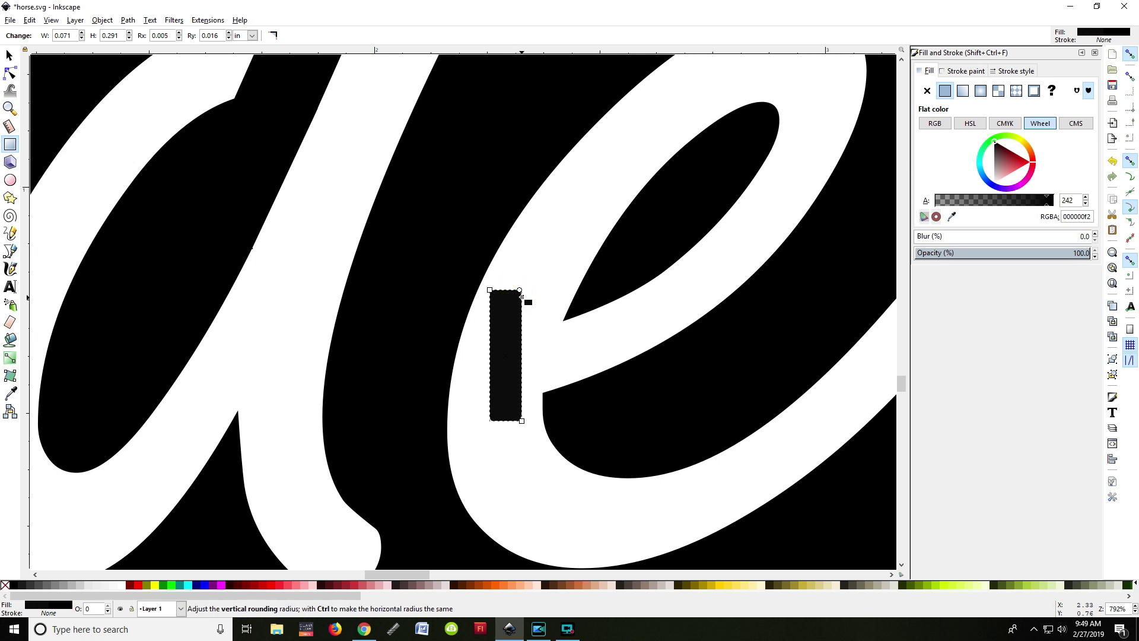
left_click_drag(521, 290, 521, 289)
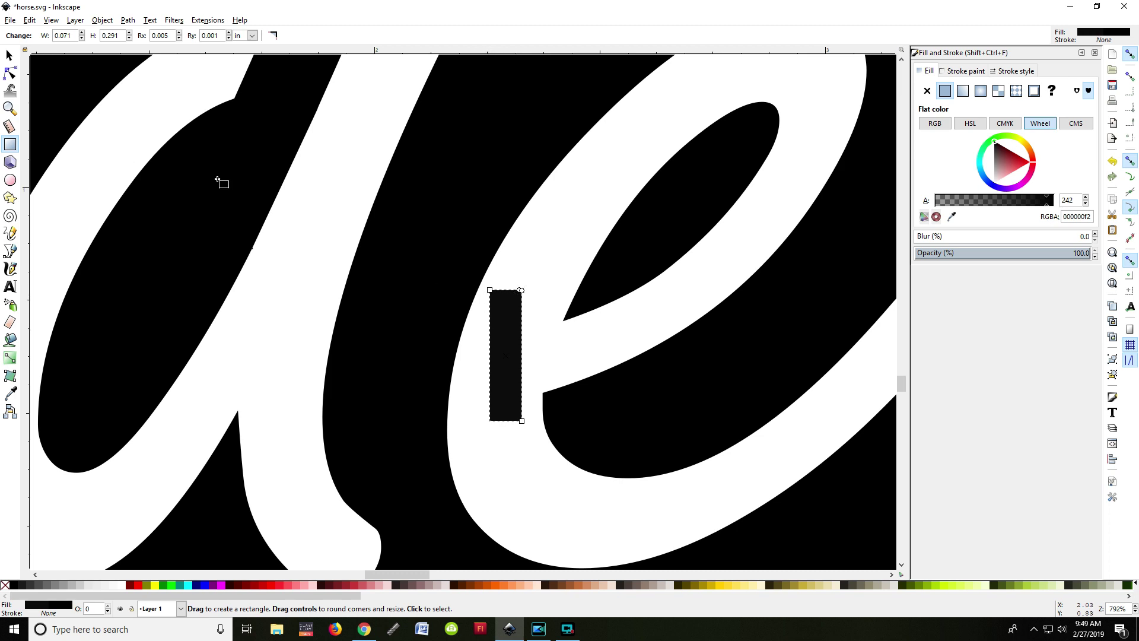
left_click(9, 55)
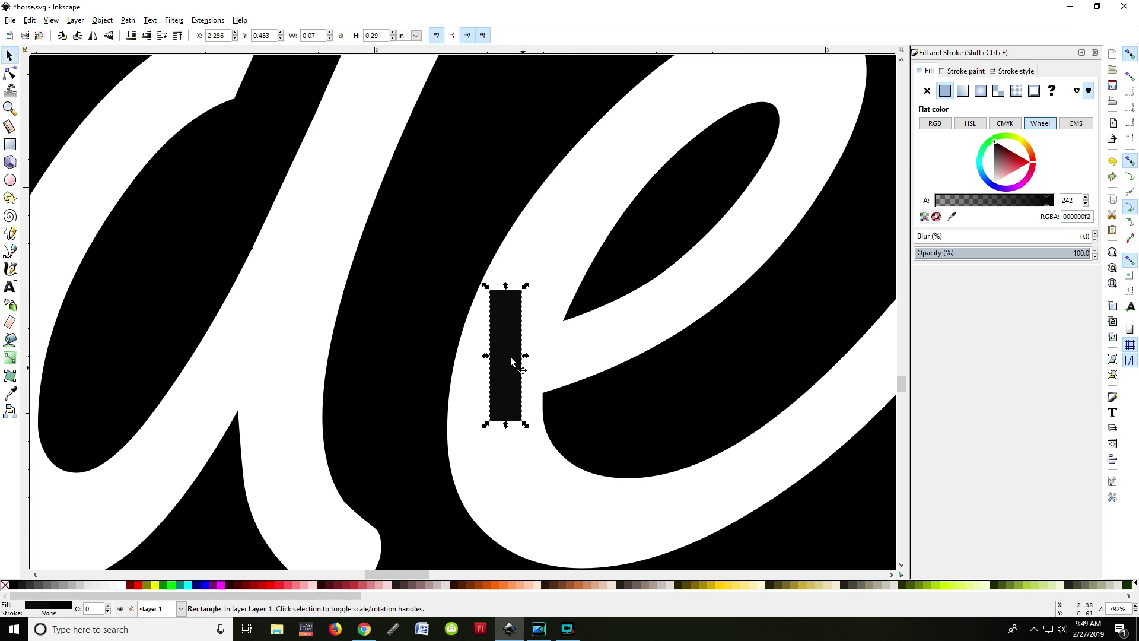
- Rotate the bar about -12°, move it onto the e's counter, and shorten it to 0.141 × 0.241 in
left_click(504, 336)
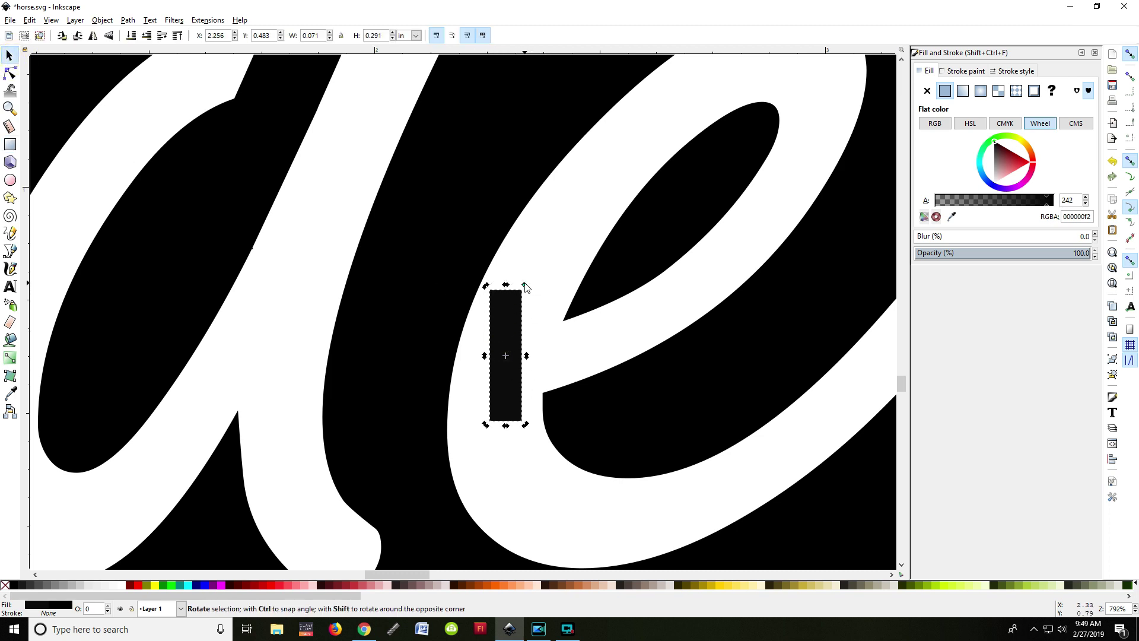
left_click_drag(526, 285, 540, 297)
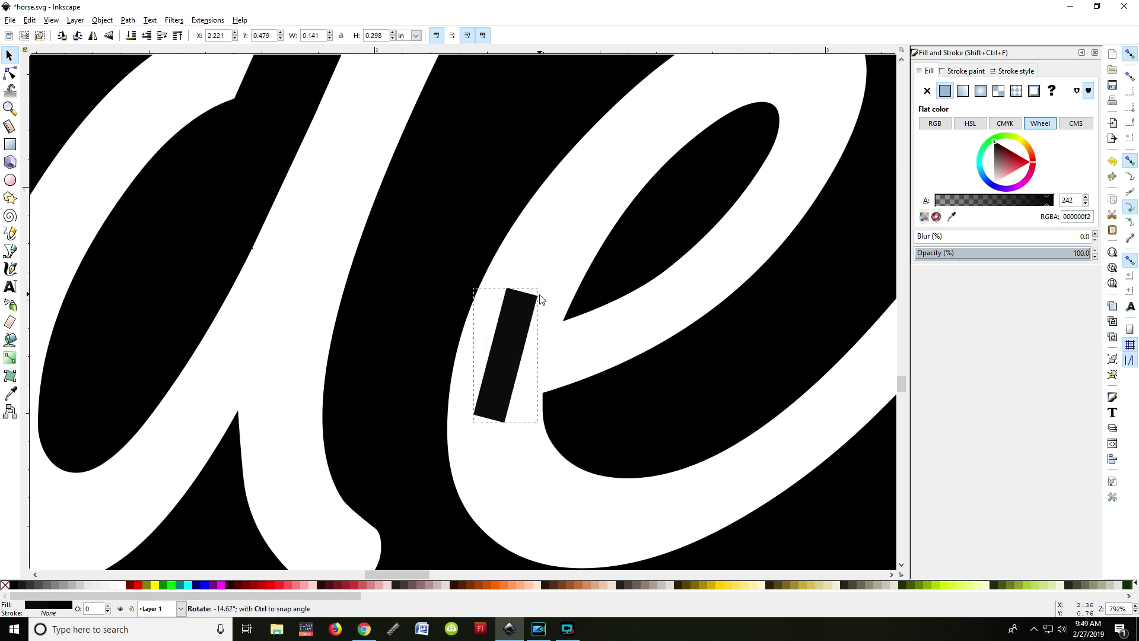
left_click_drag(506, 356, 580, 333)
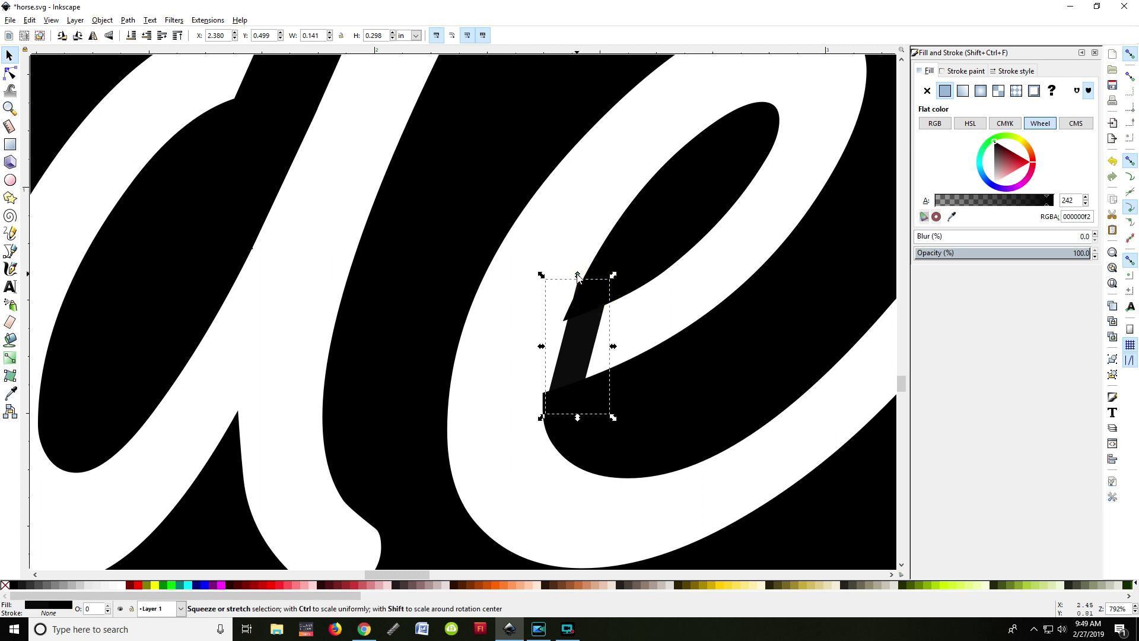
left_click_drag(578, 276, 578, 336)
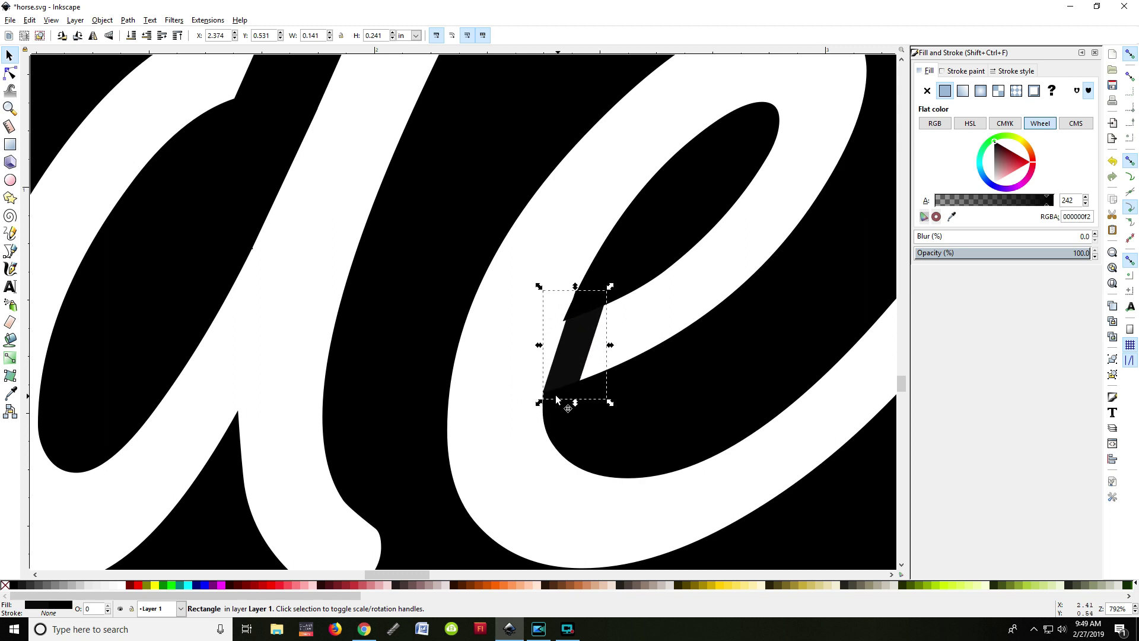
left_click(127, 20)
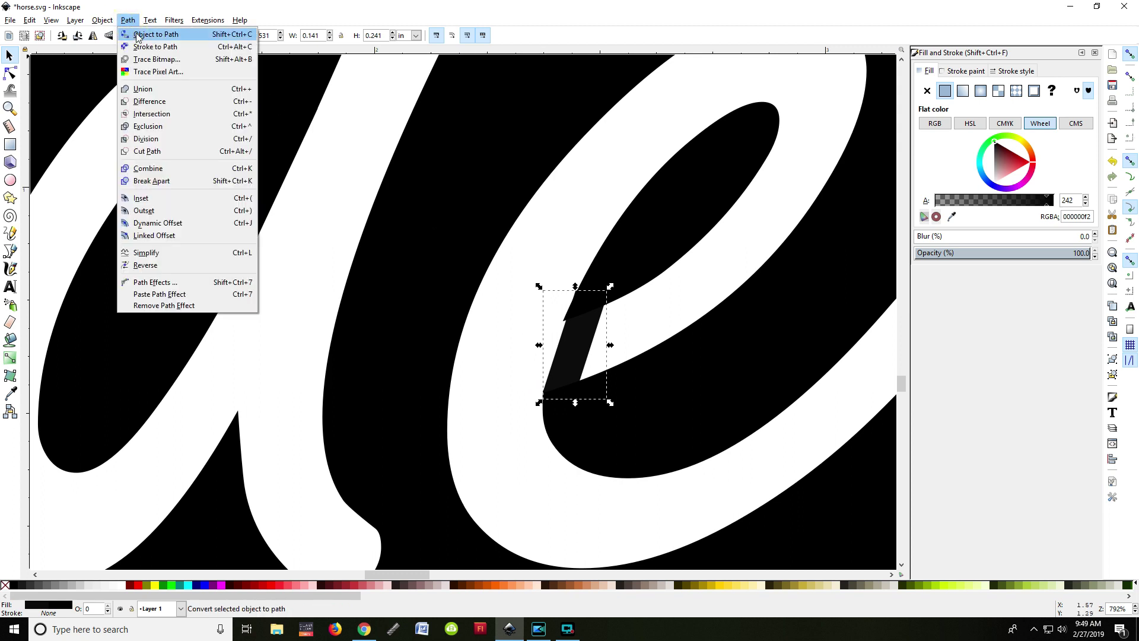
- Convert the bar to a path and union it with the black plate into a 448-node path
left_click(134, 32)
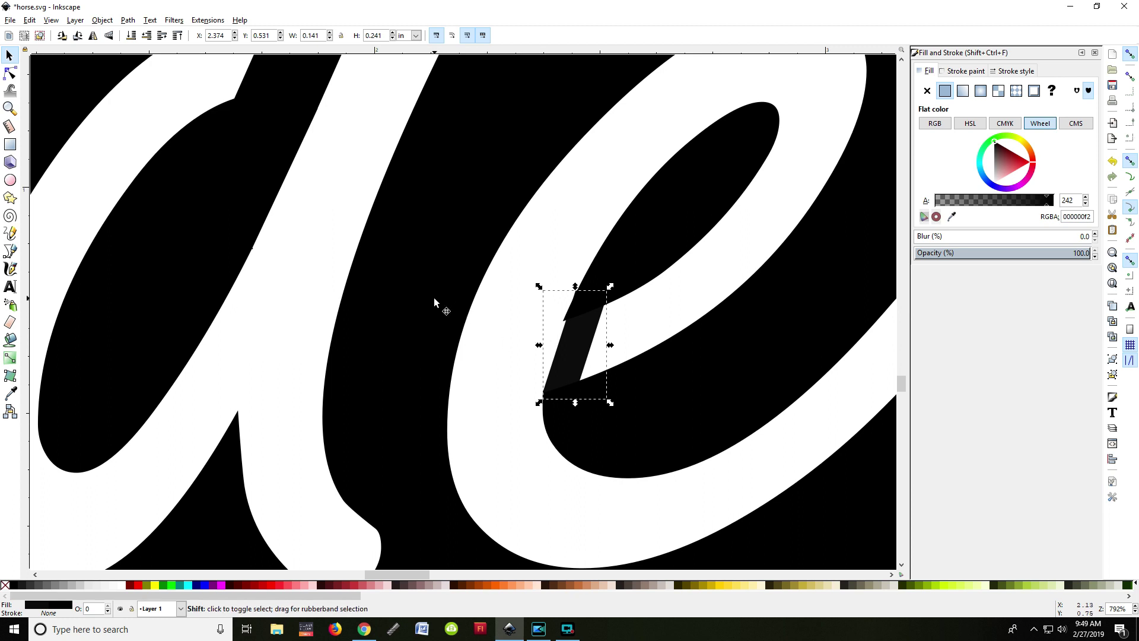
left_click(427, 278, "shift")
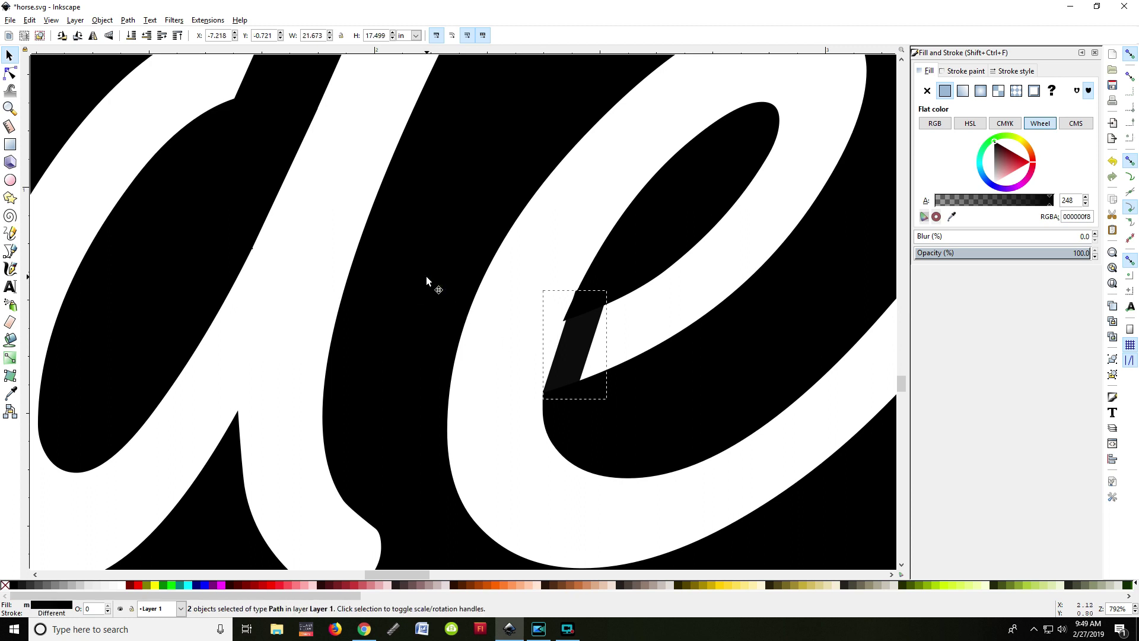
left_click(128, 21)
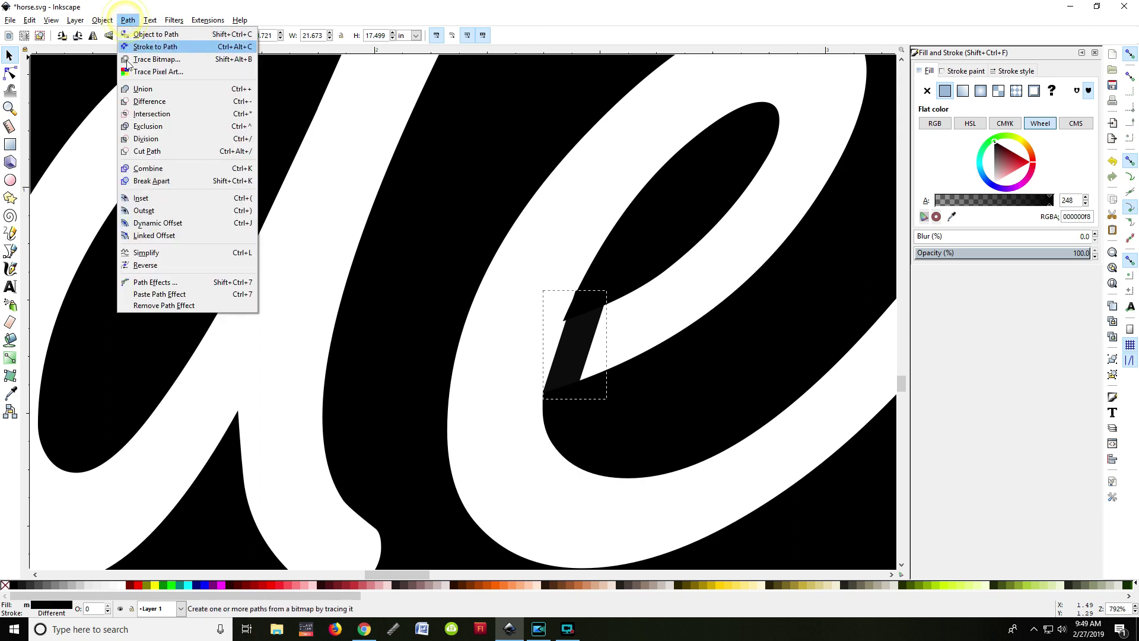
left_click(135, 90)
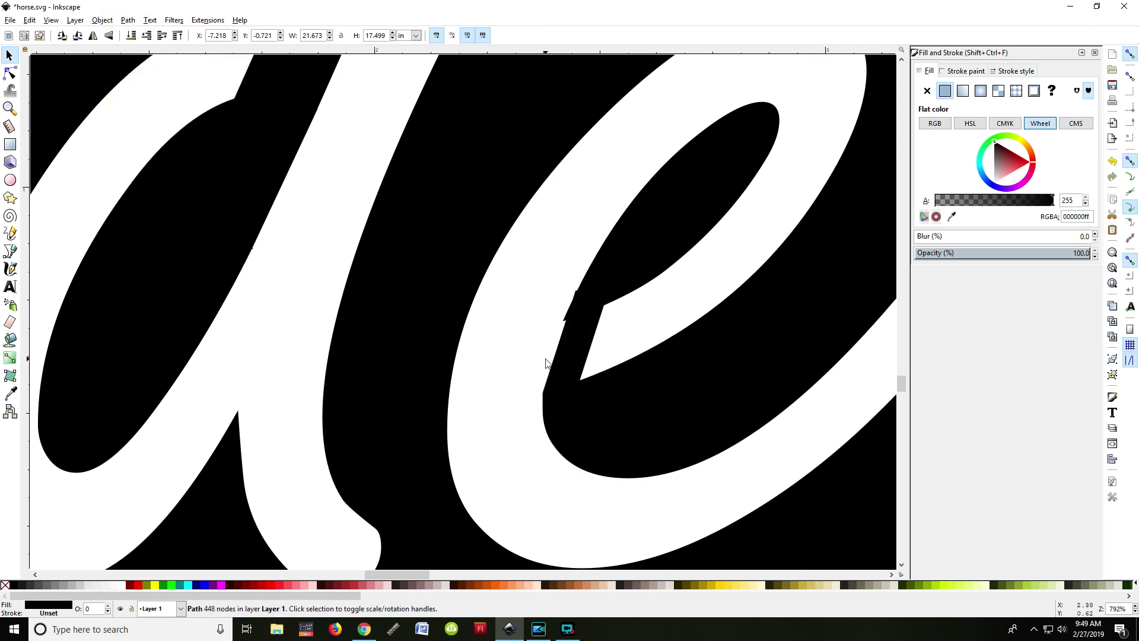
- Zoom in on the e's new joint, snap a stray node onto its neighbour, and adjust its handle
left_click(10, 109)
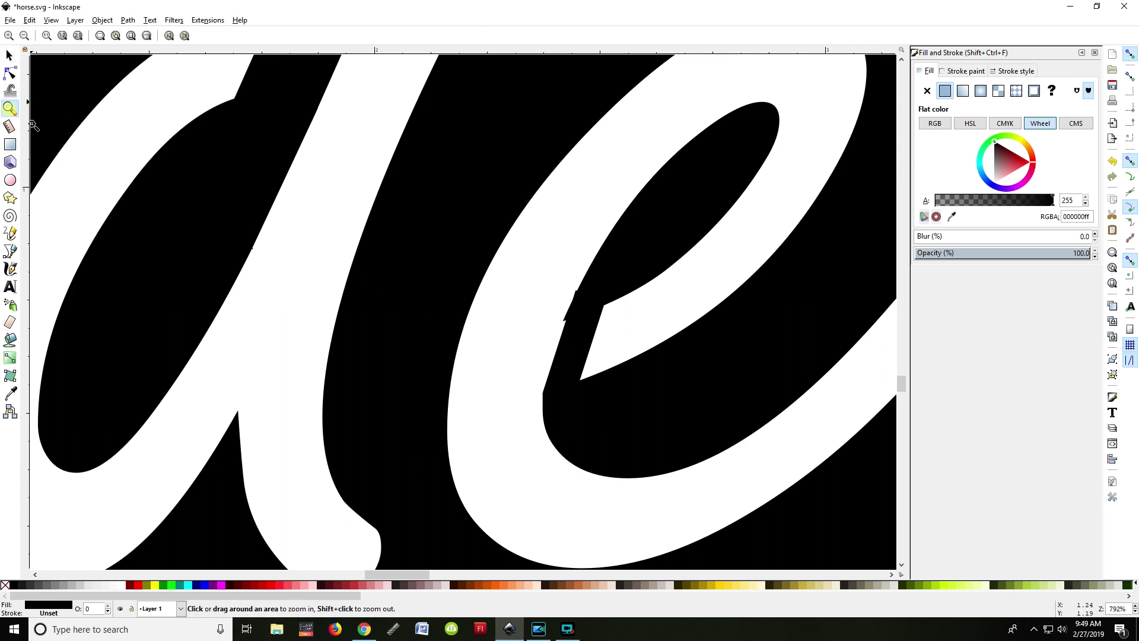
left_click(565, 344)
left_click(565, 345)
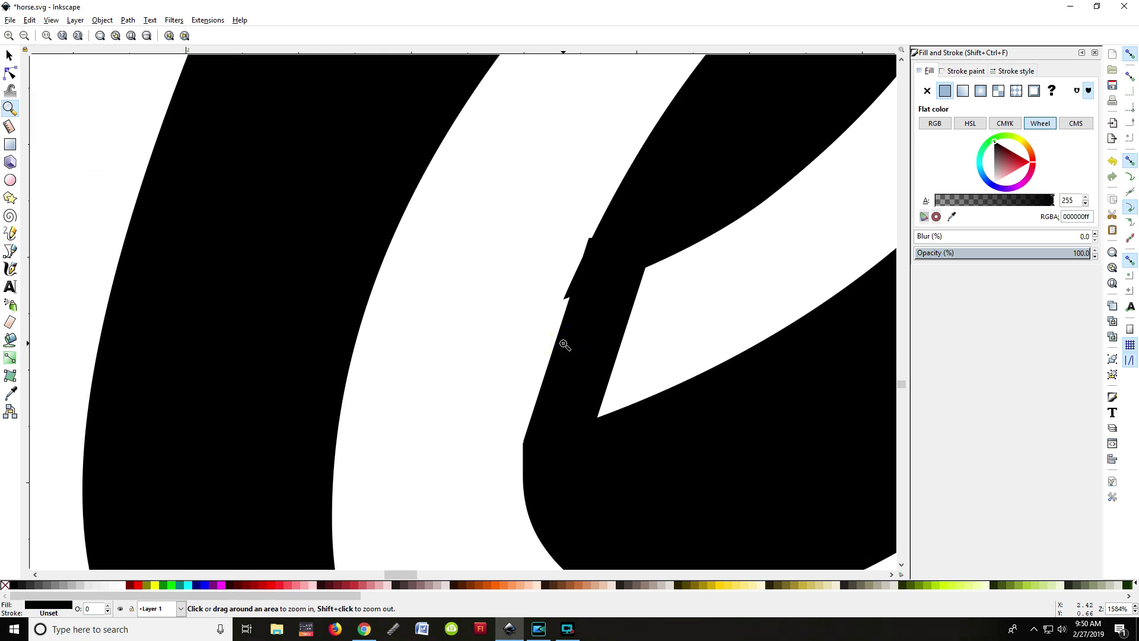
left_click(10, 73)
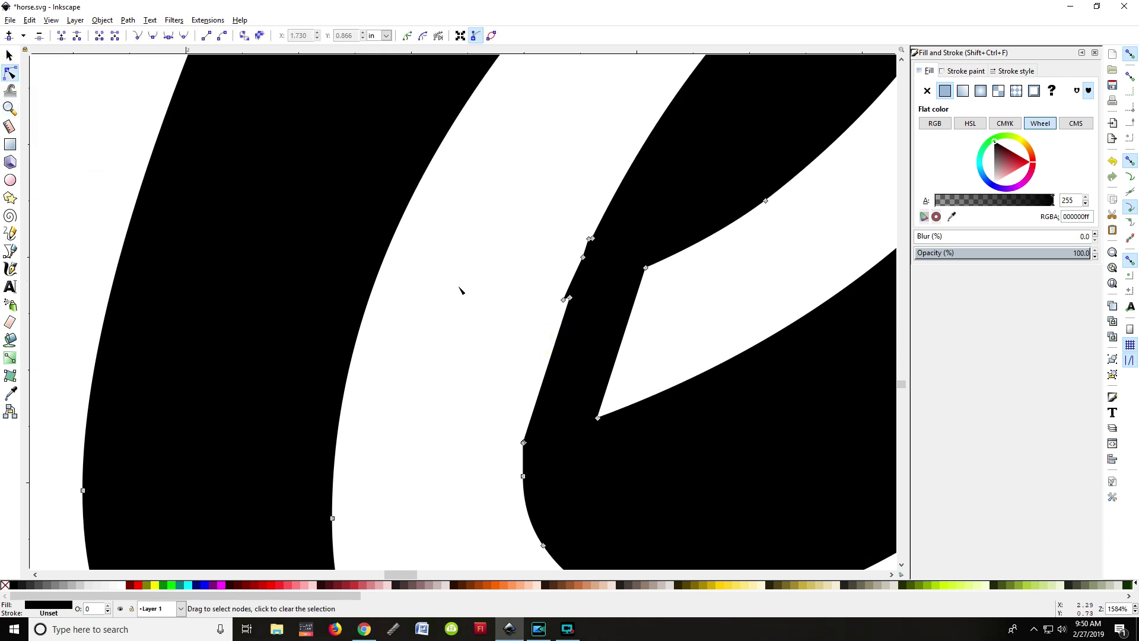
left_click_drag(570, 297, 566, 310)
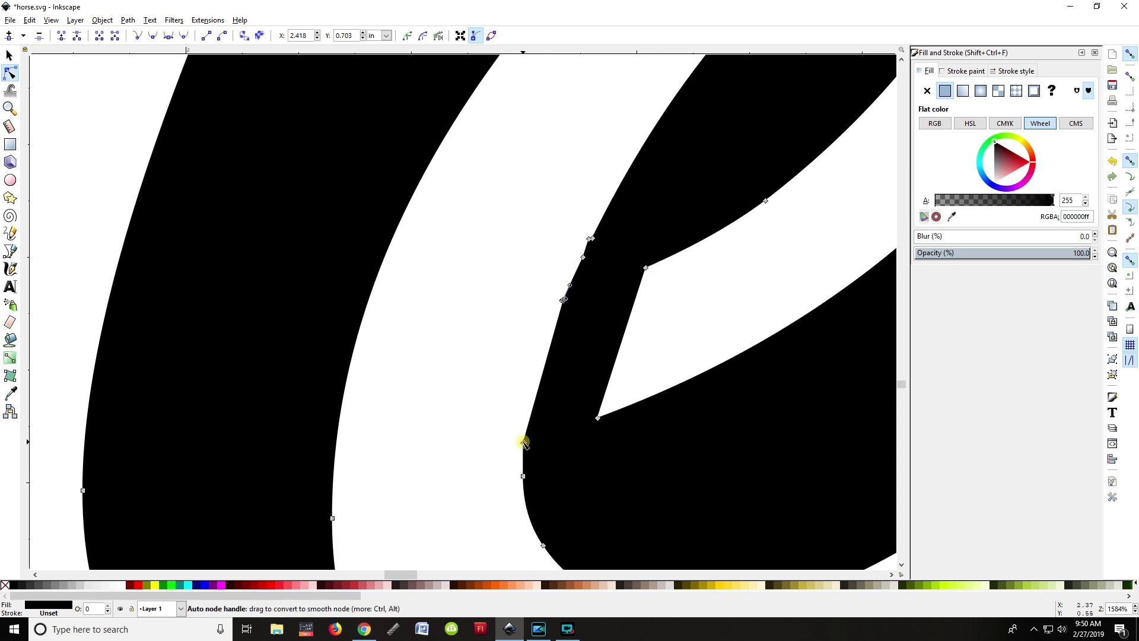
left_click_drag(524, 443, 523, 442)
- Bend the plate's edge beside the notch into a smooth curve via the cusp node's handle
left_click(9, 55)
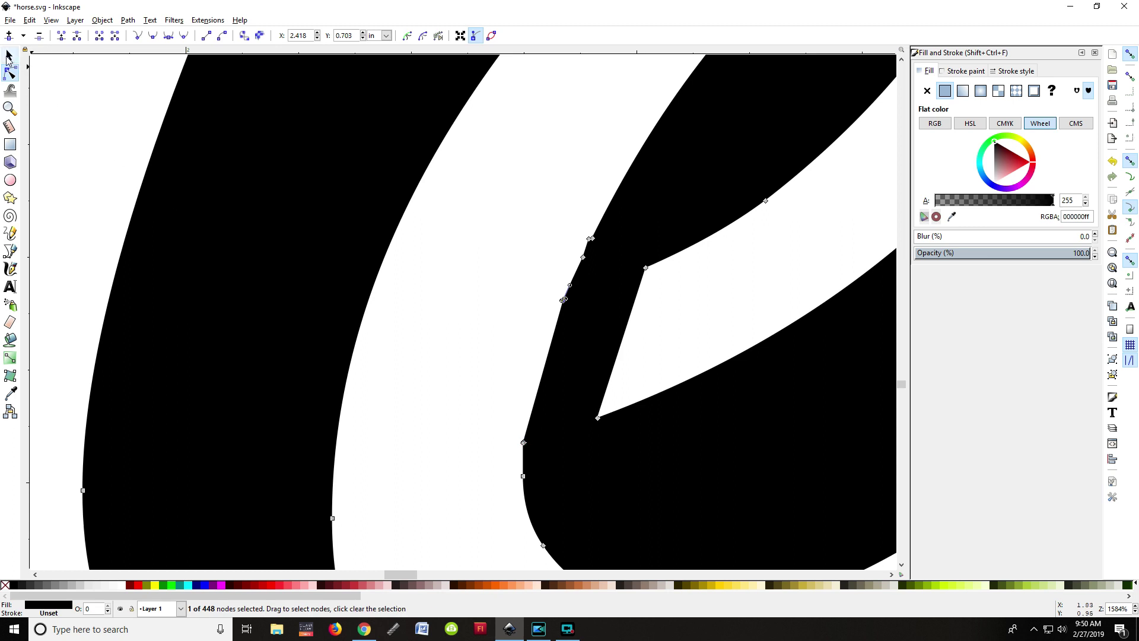
left_click(429, 391)
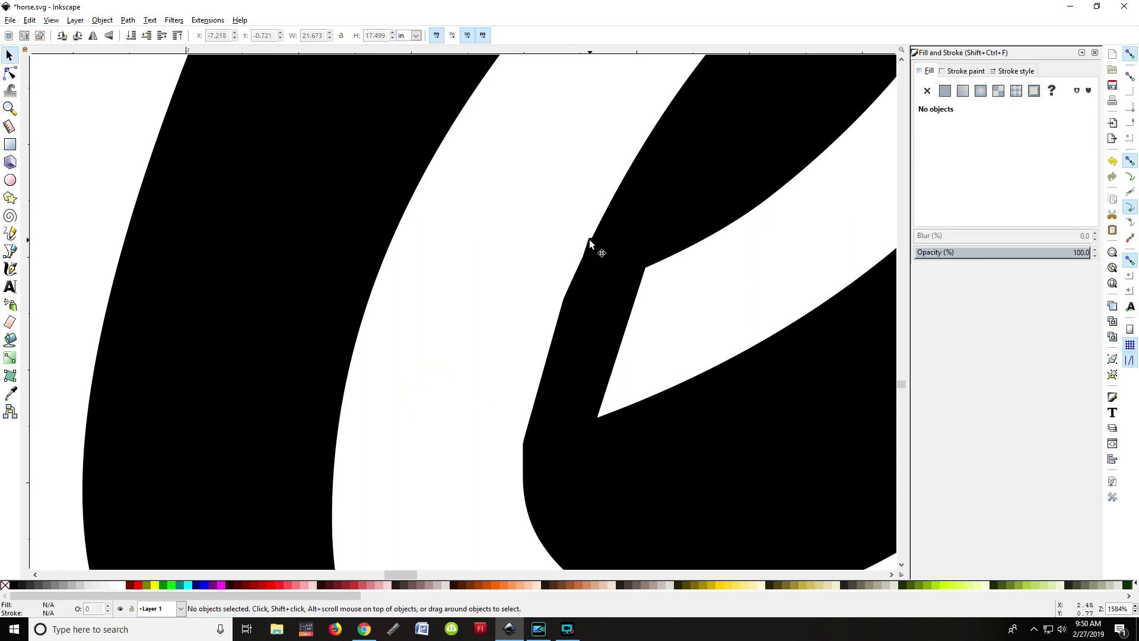
left_click(591, 243)
left_click(9, 75)
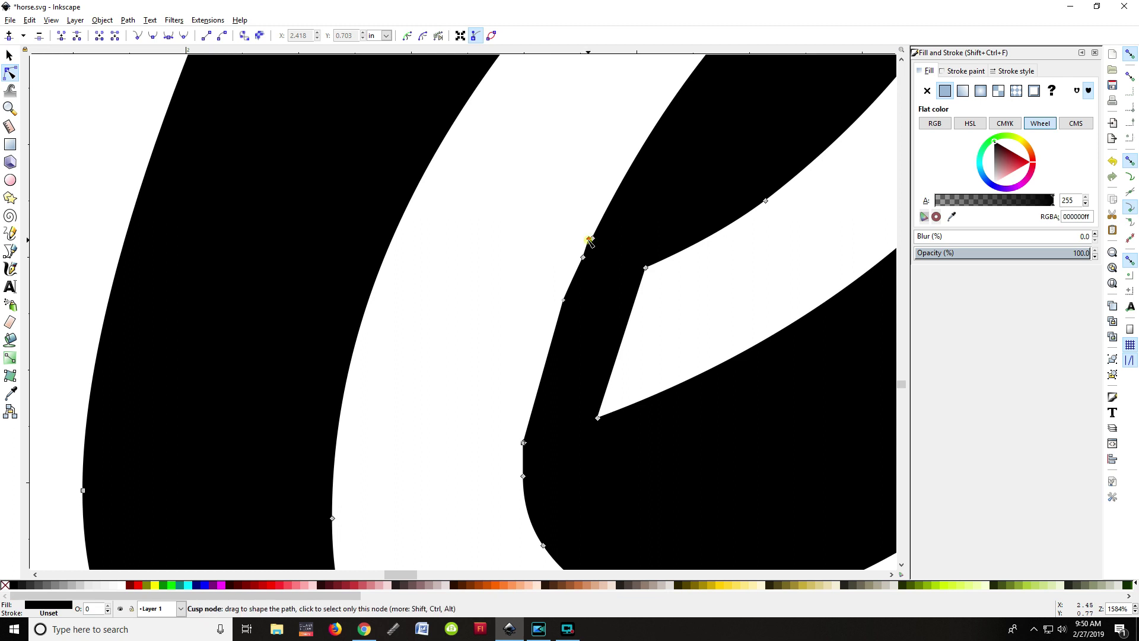
left_click_drag(589, 239, 593, 238)
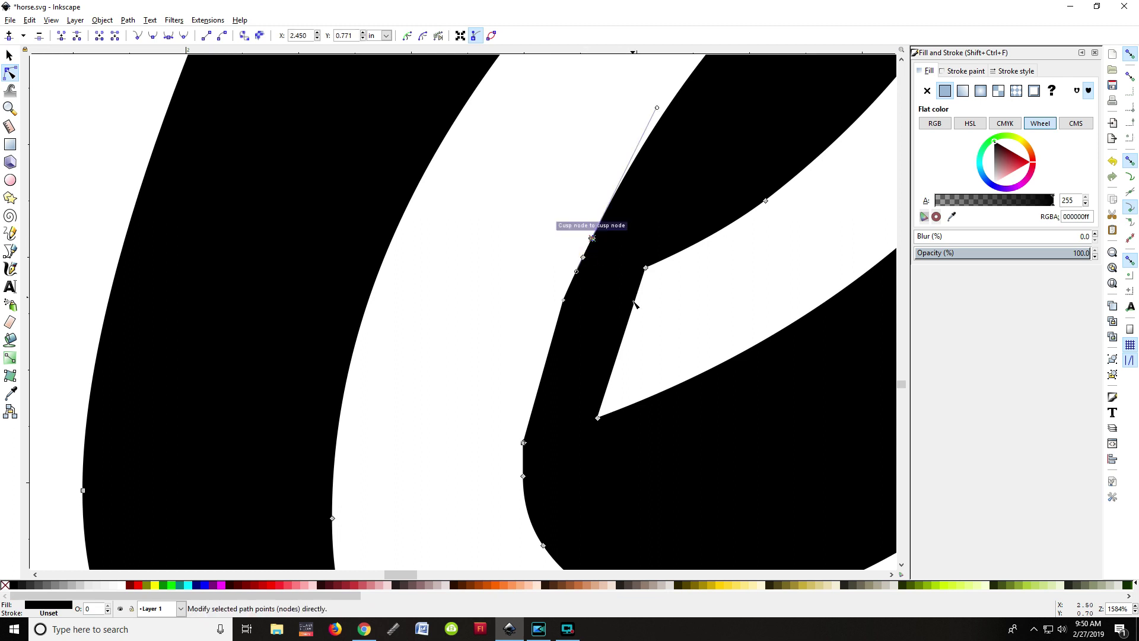
left_click_drag(658, 111, 634, 161)
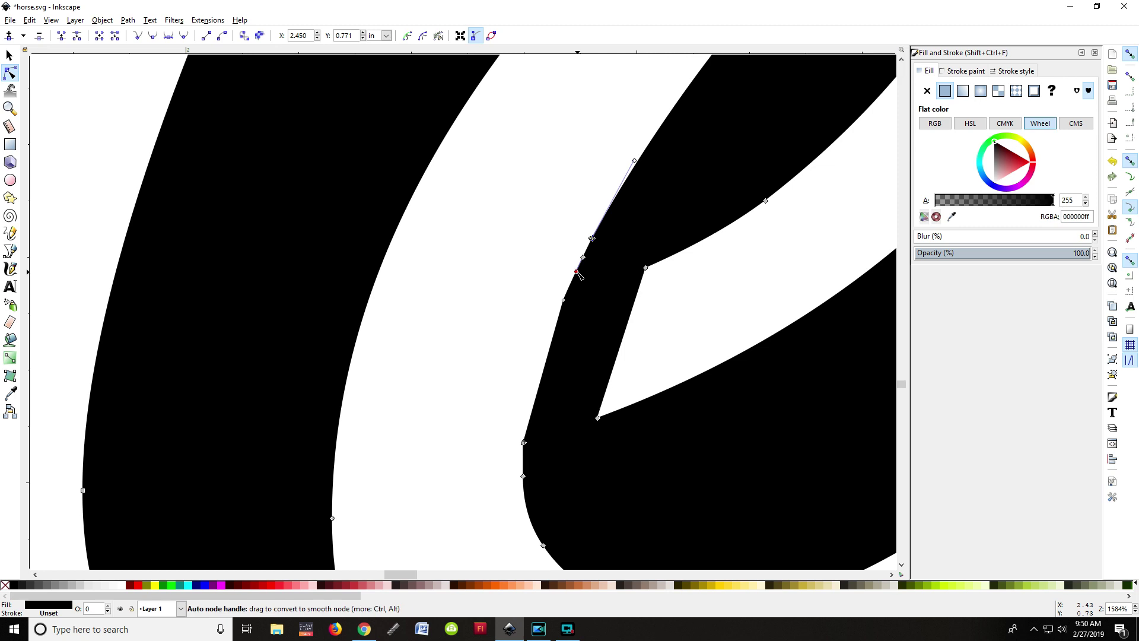
left_click_drag(577, 273, 577, 272)
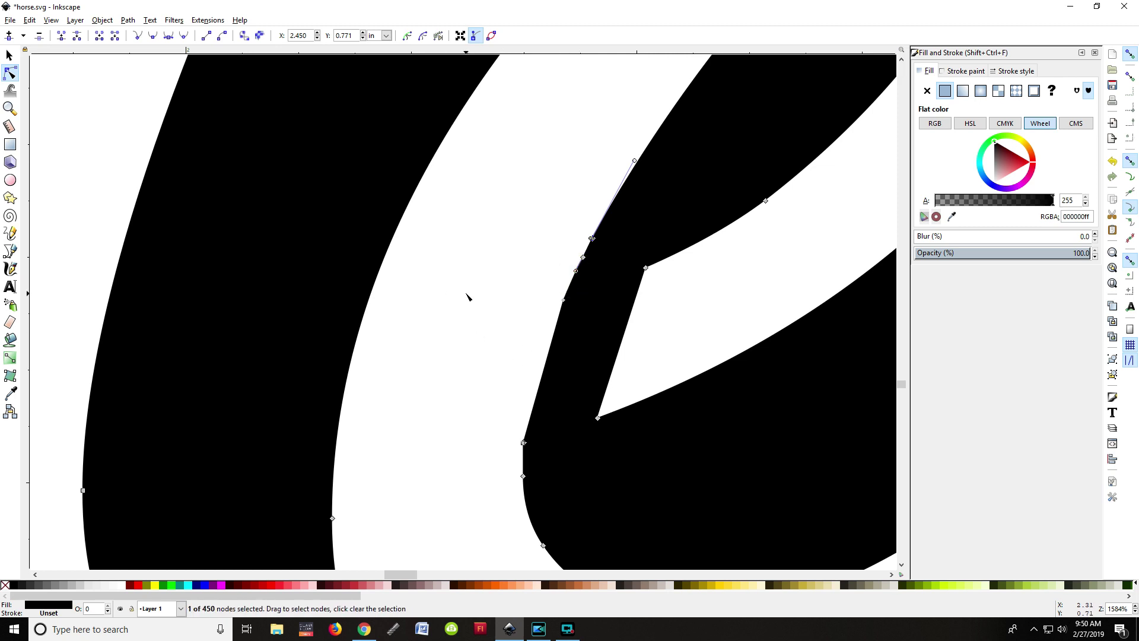
left_click_drag(546, 366, 540, 366)
- Deselect everything, zoom out until 'Anderso' shows, and scroll right to the end of the word
key("s")
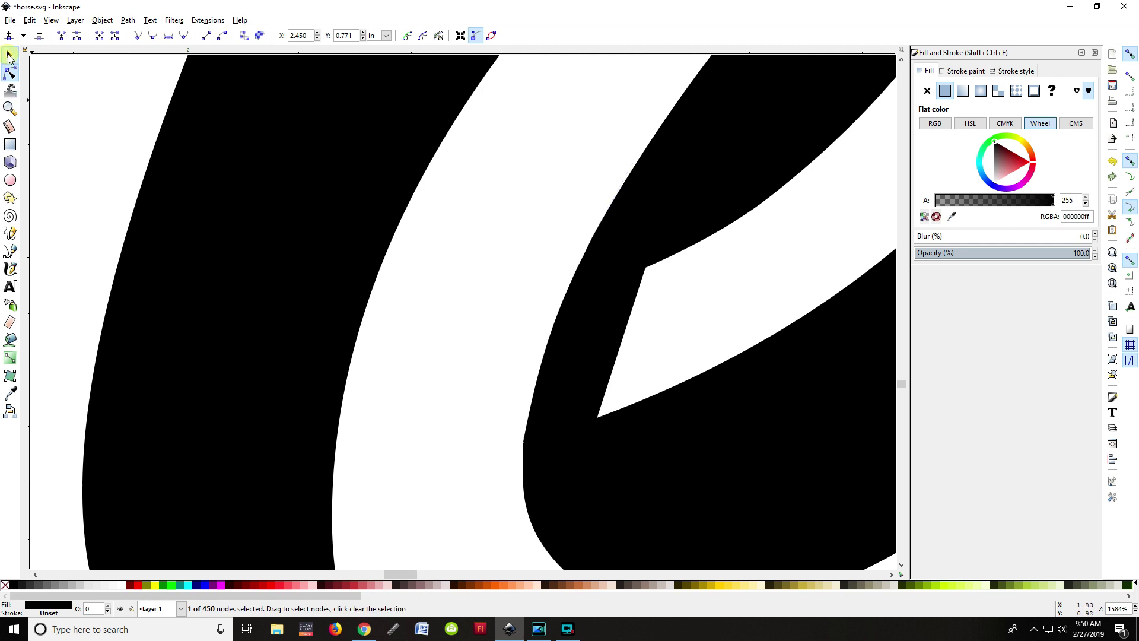
left_click(431, 299)
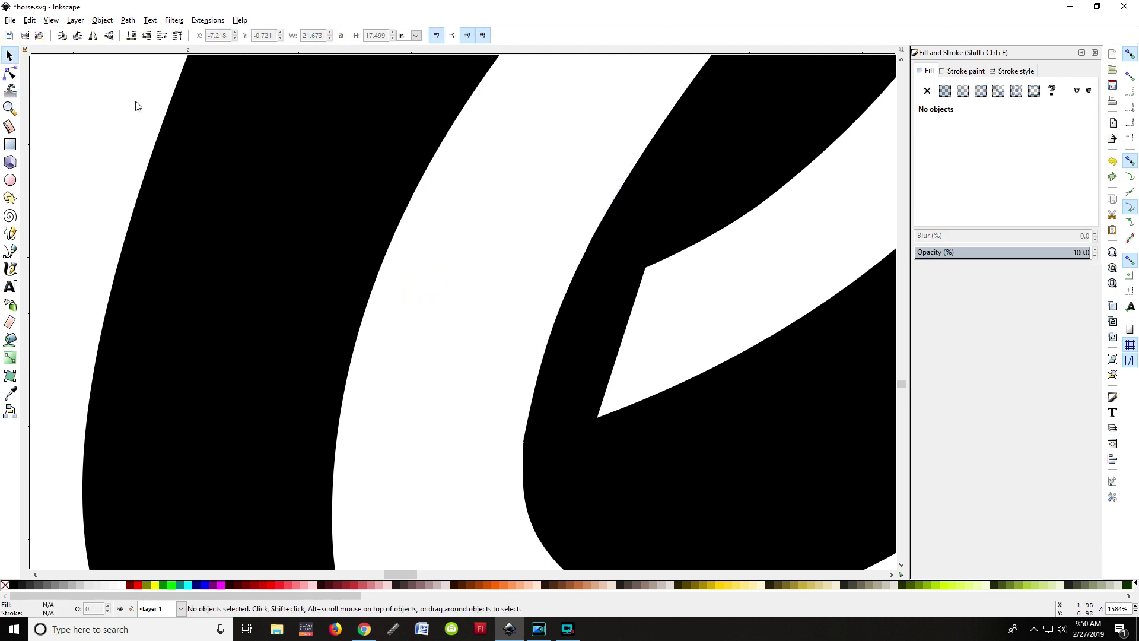
left_click(10, 108)
left_click(25, 35)
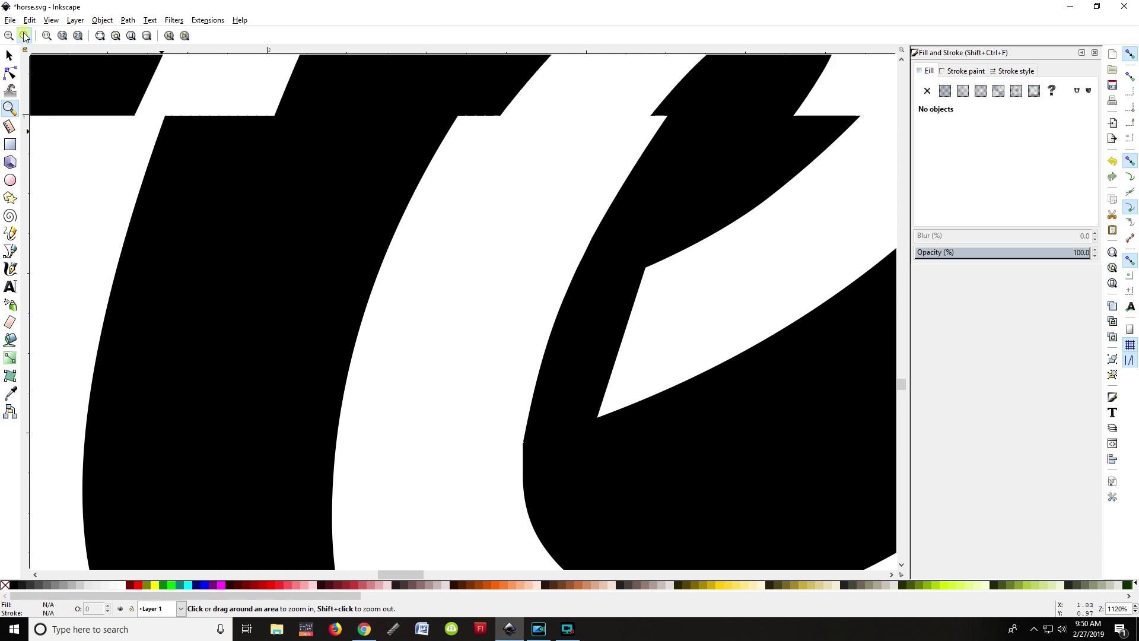
left_click(24, 35)
left_click(24, 35)
left_click(24, 35)
left_click(24, 36)
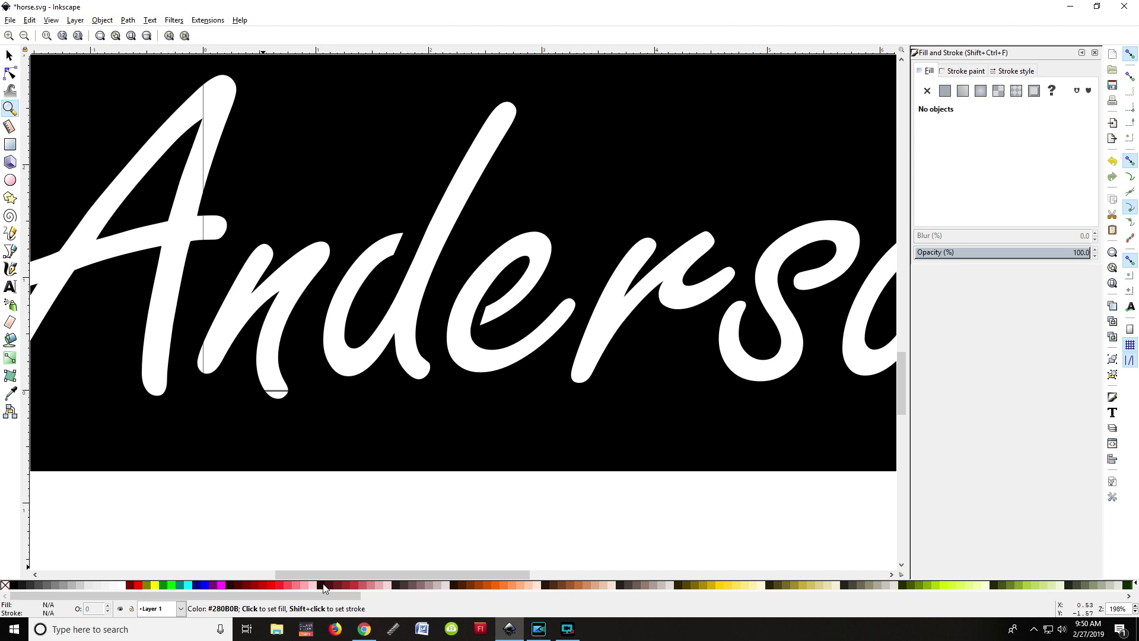
left_click_drag(322, 574, 402, 575)
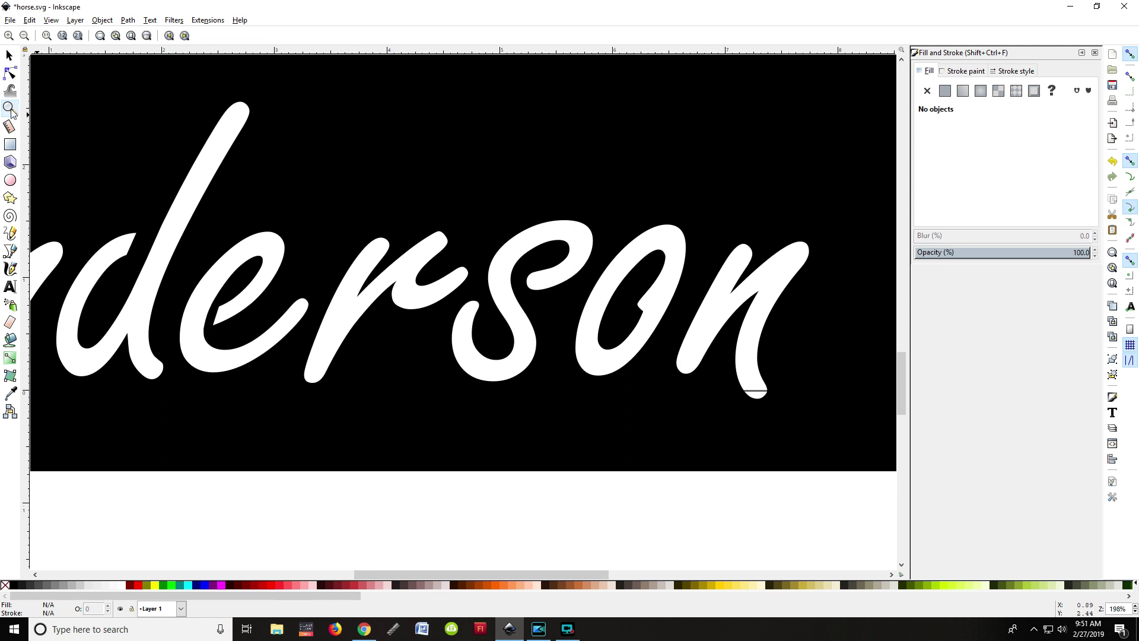
- Zoom in on the o and draw a thin upright rectangle on its lower stroke
left_click(633, 304)
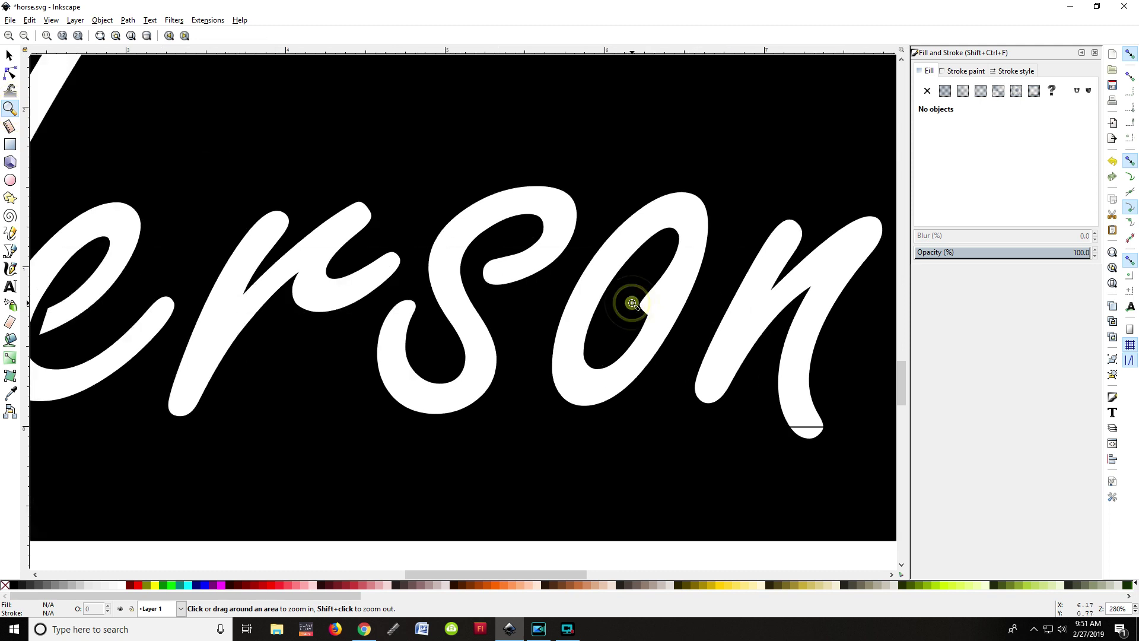
left_click(631, 304)
left_click(632, 303)
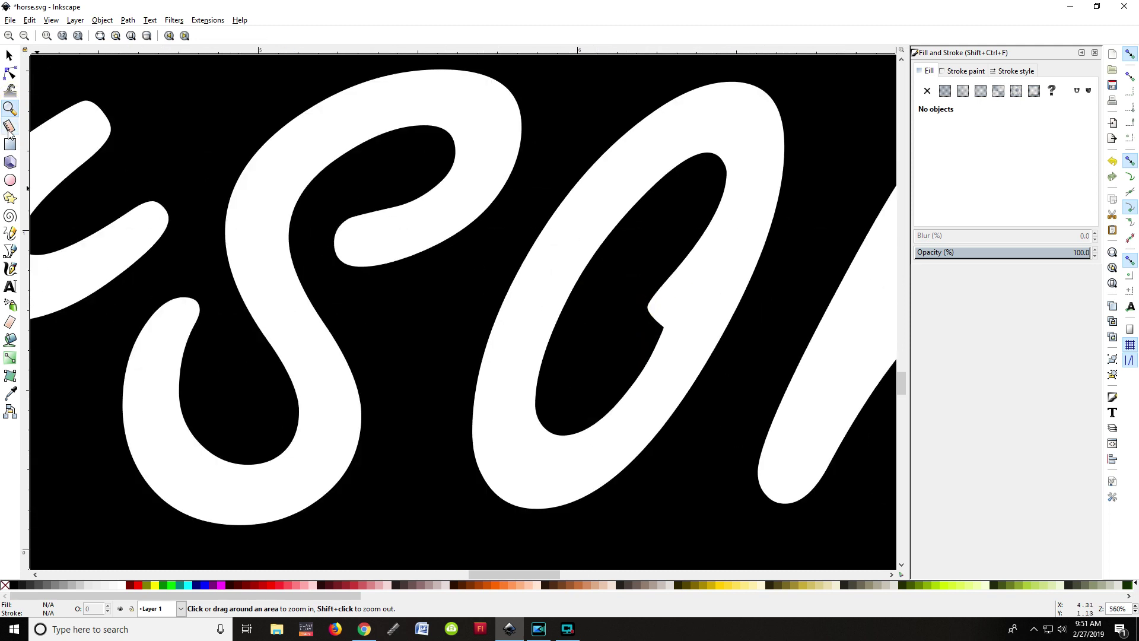
left_click(10, 144)
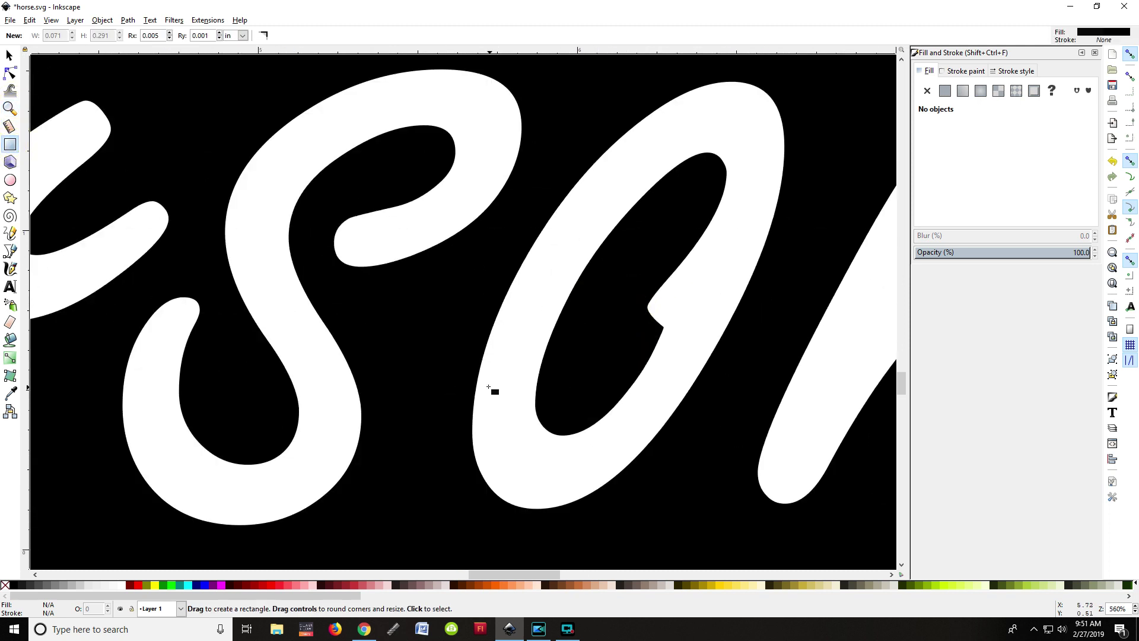
left_click_drag(489, 387, 501, 479)
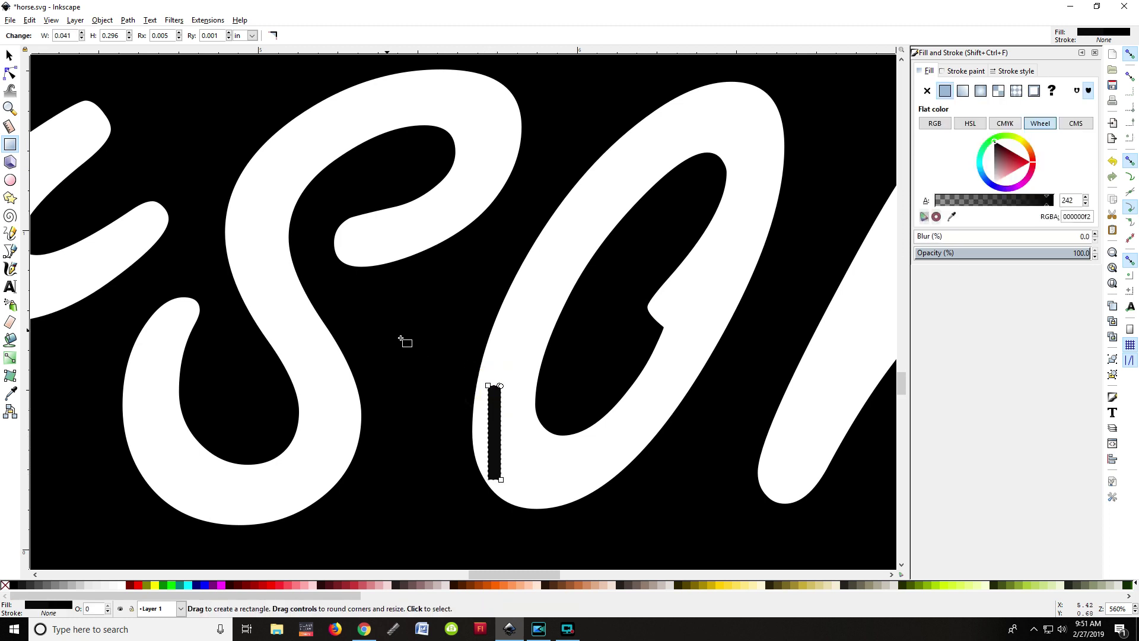
- Tilt the bar to follow the o's stroke and widen it on both sides
left_click(10, 56)
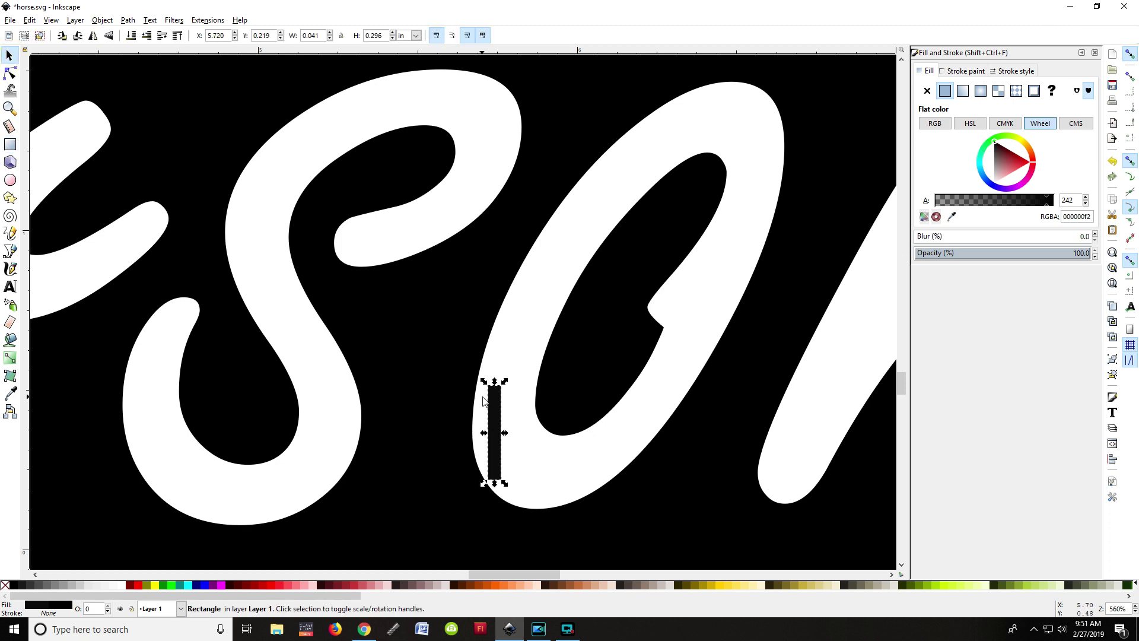
left_click(495, 403)
left_click_drag(505, 382, 543, 464)
left_click(499, 425)
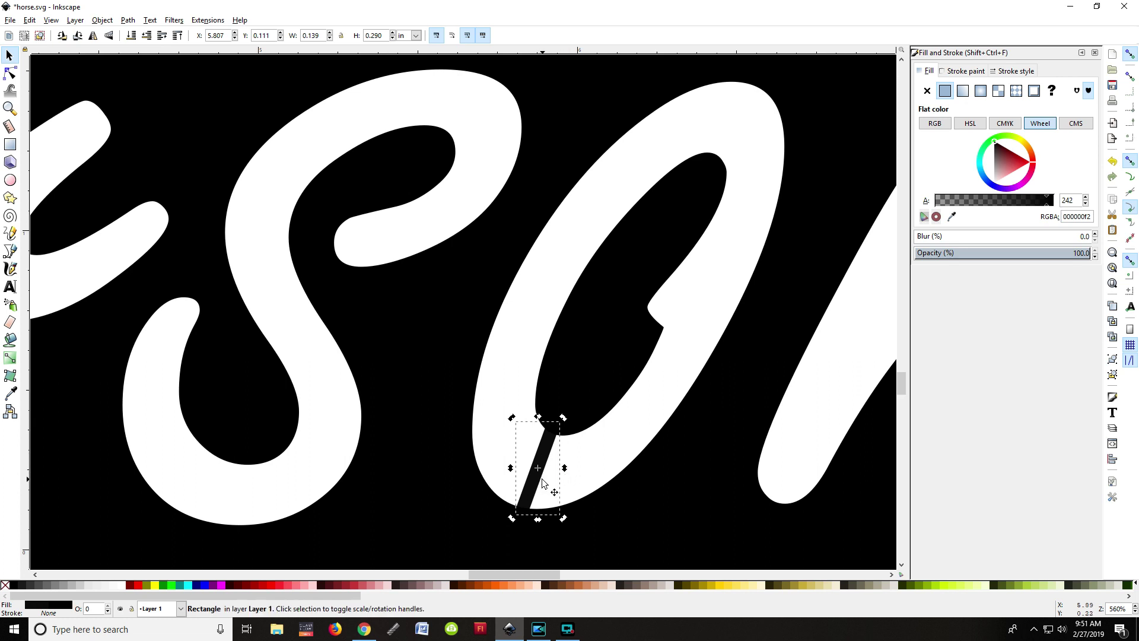
left_click_drag(565, 470, 585, 472)
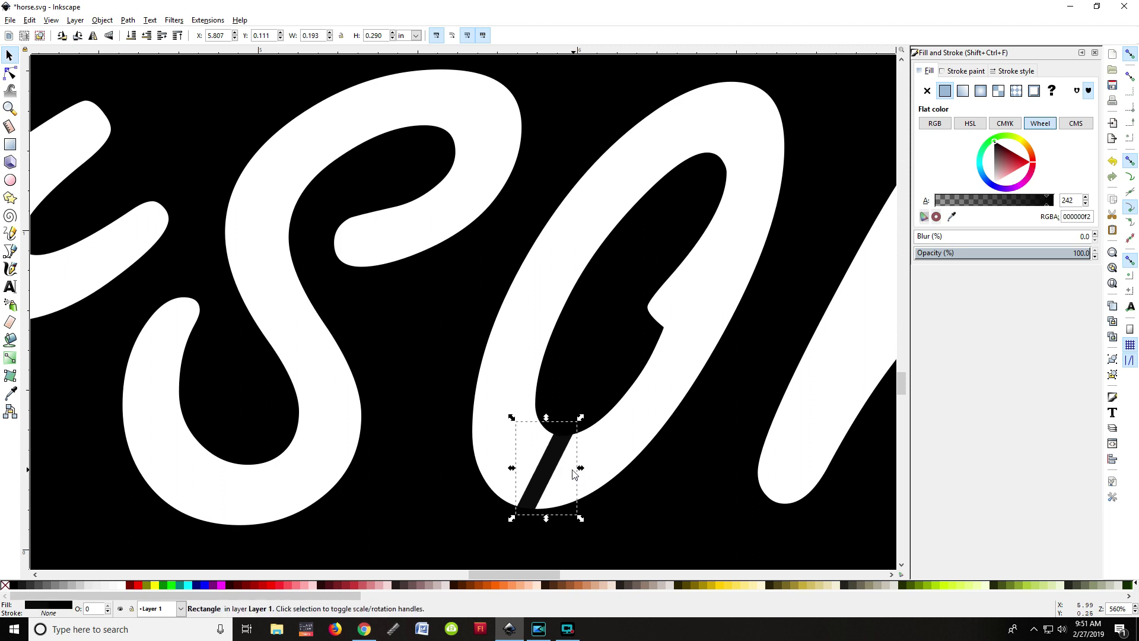
left_click_drag(512, 470, 500, 473)
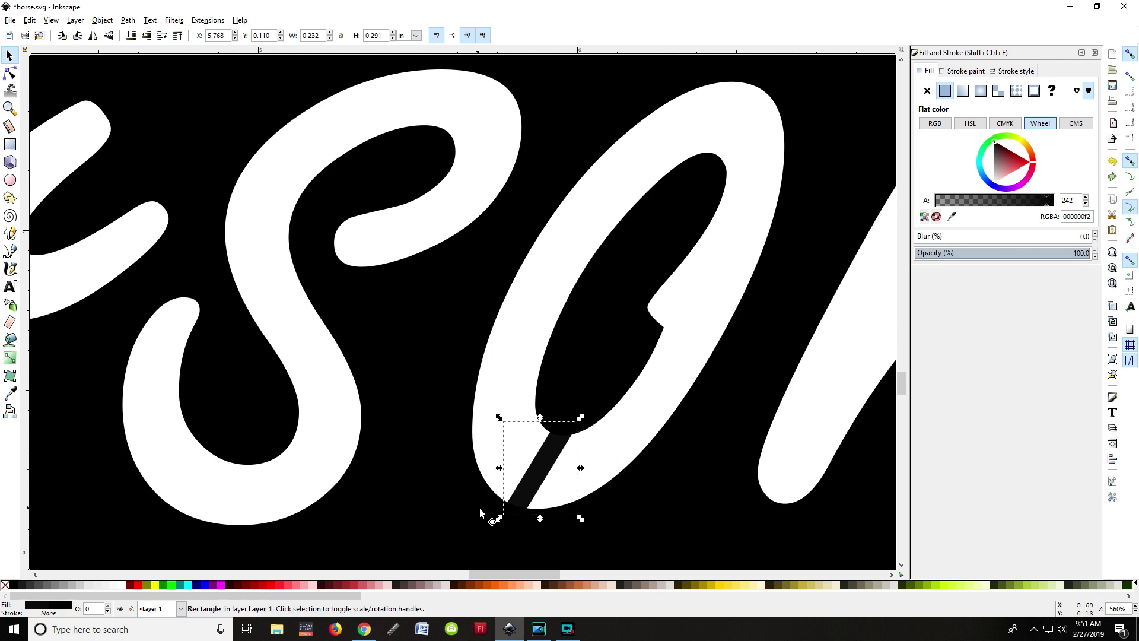
- Convert the bar to a path and union it with the black background plate
left_click(123, 20)
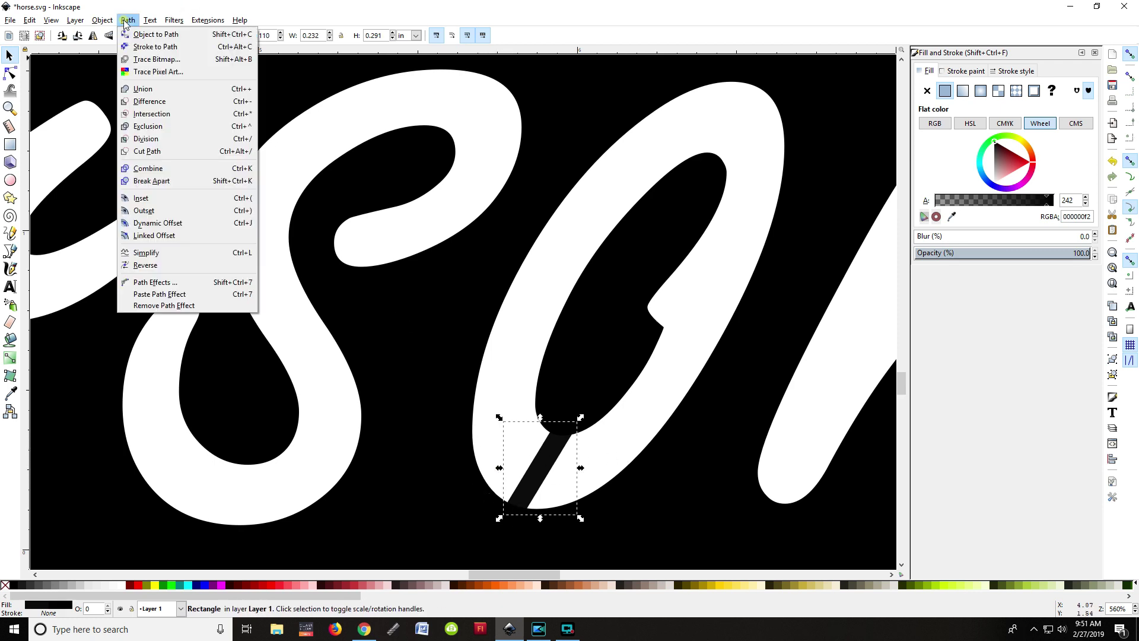
left_click(143, 37)
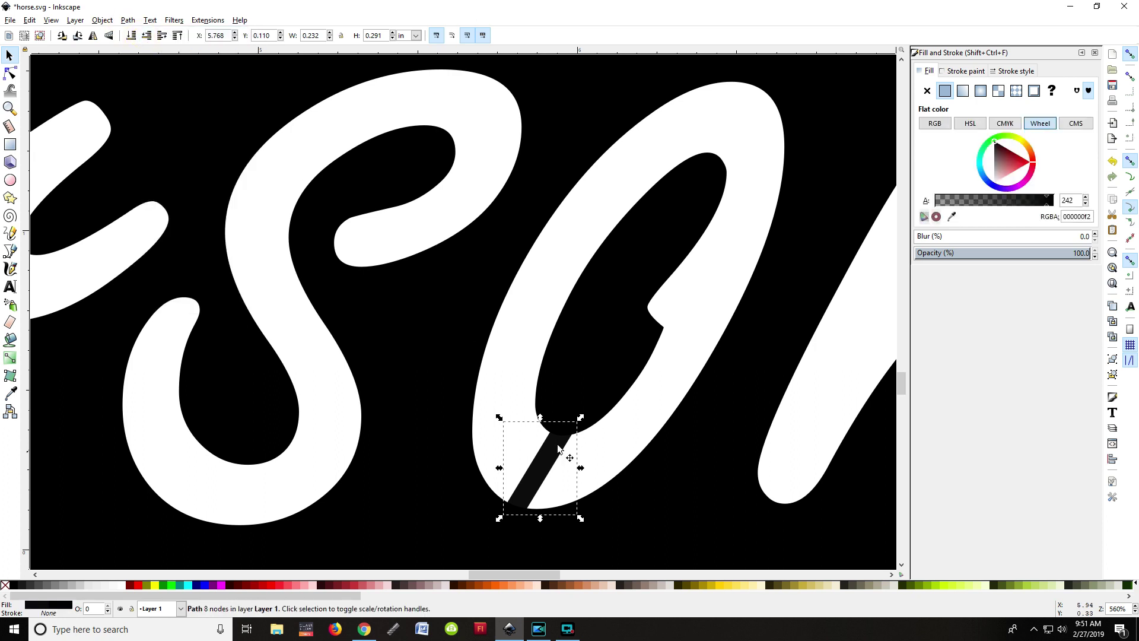
left_click(429, 369, "shift")
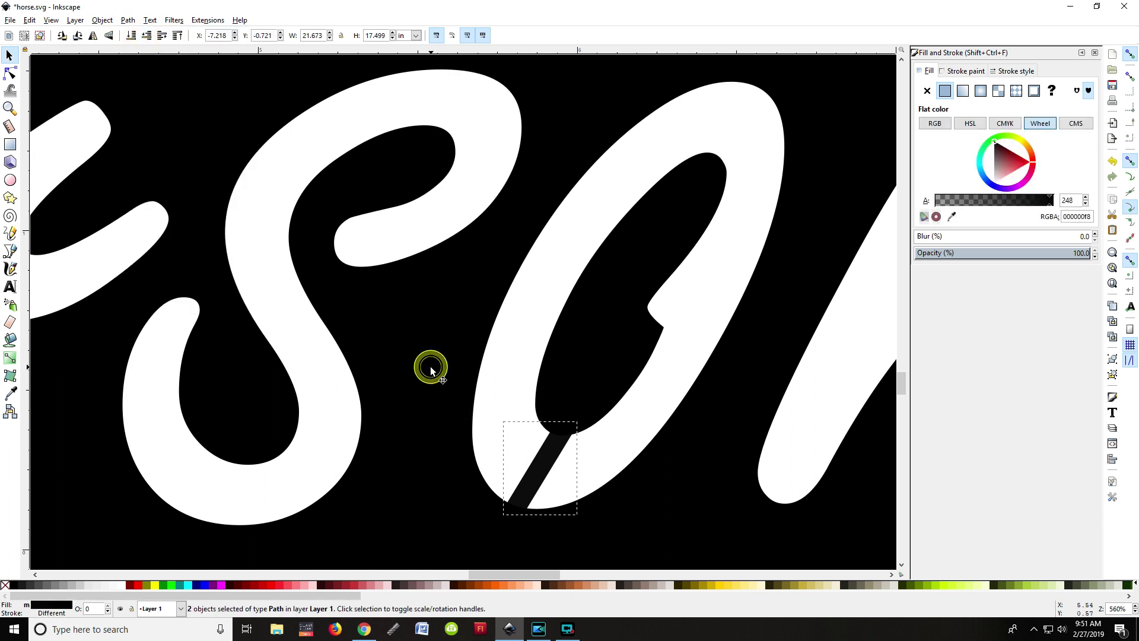
left_click(101, 21)
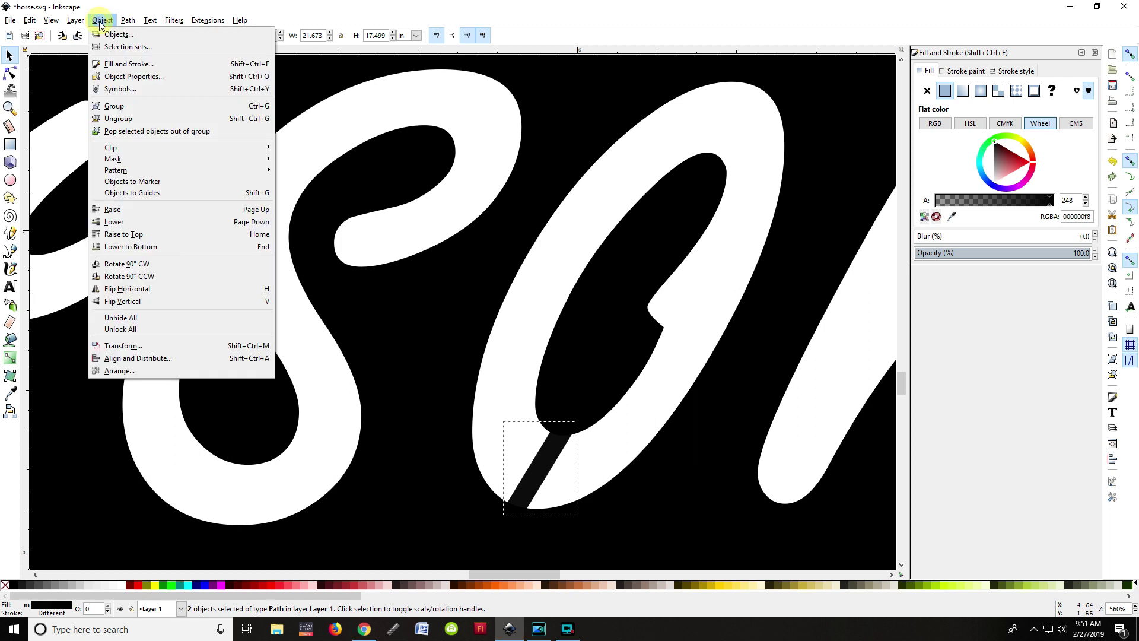
mouse_move(128, 19)
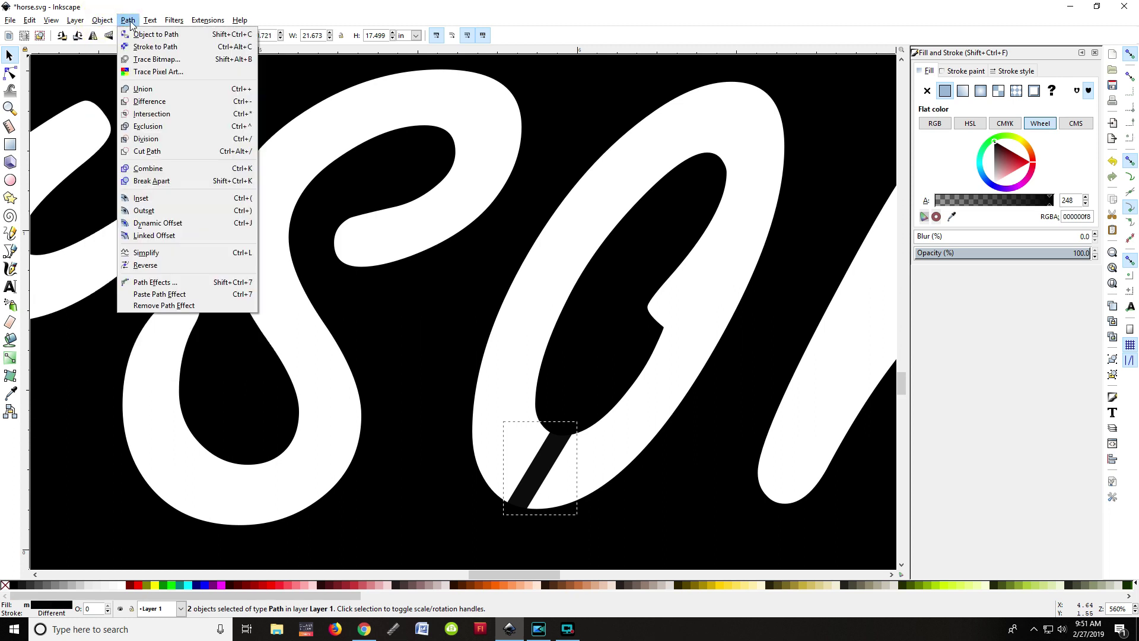
left_click(165, 92)
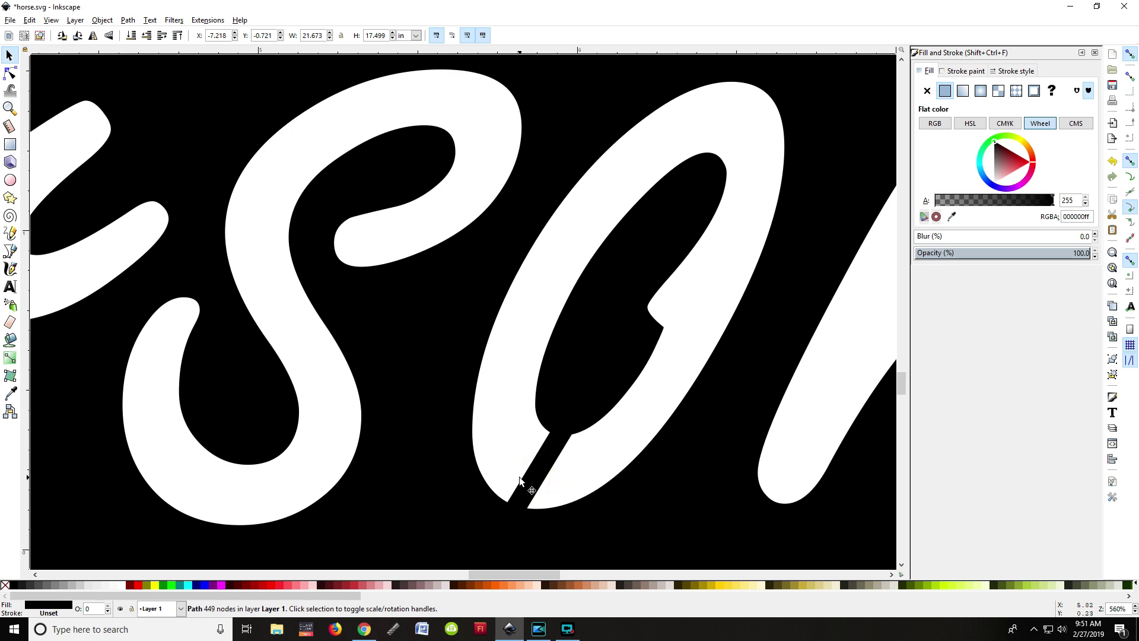
key("Escape")
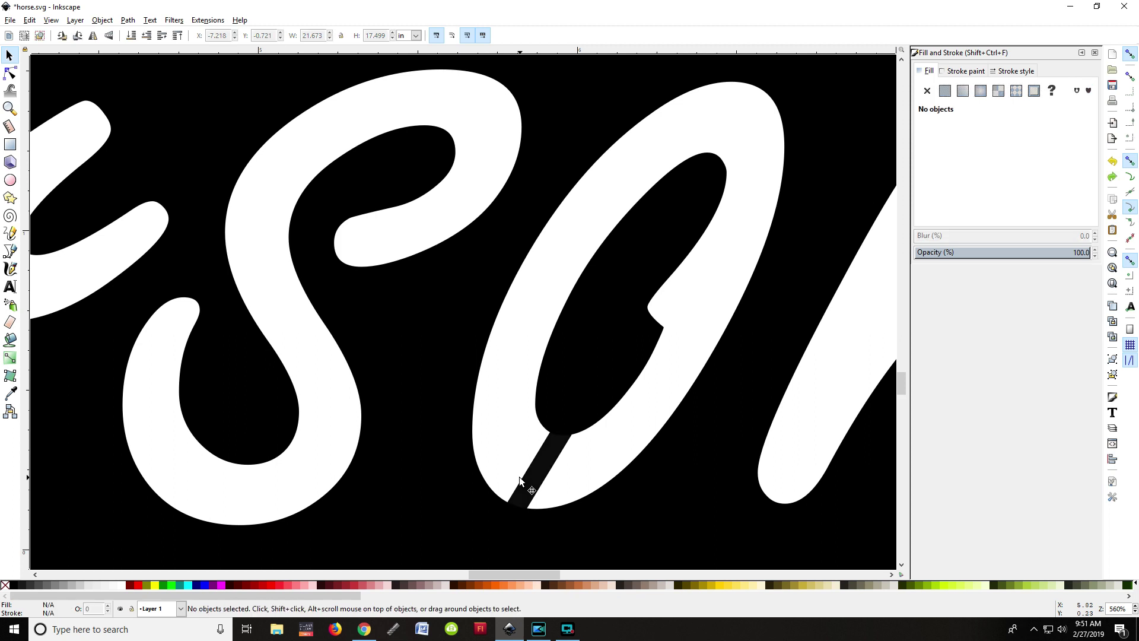
left_click(534, 485)
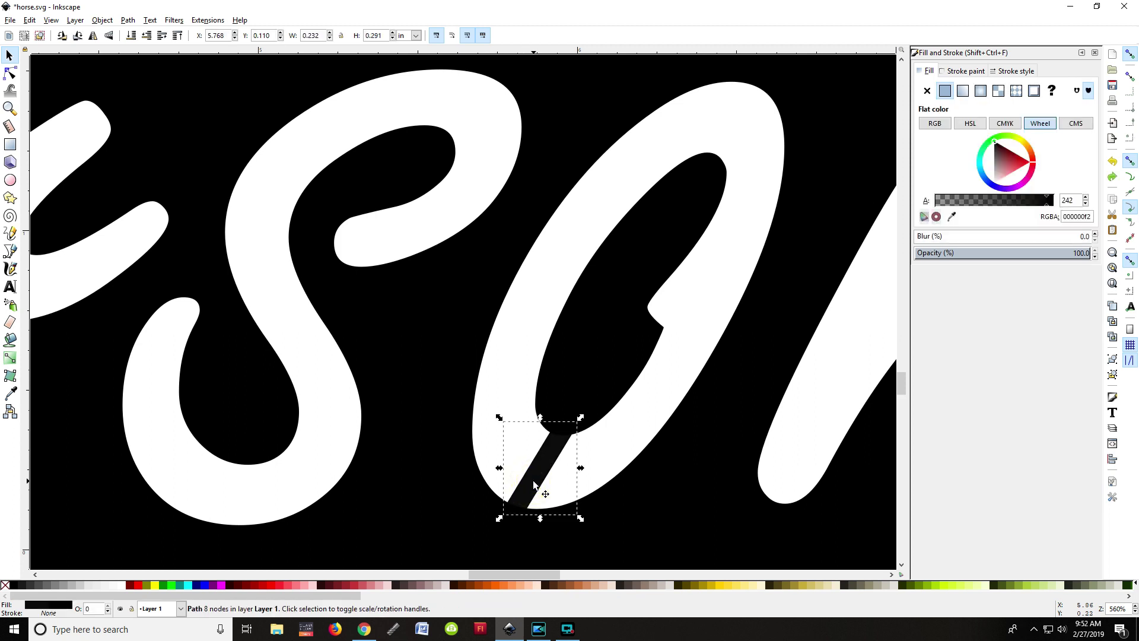
right_click(534, 485)
left_click(565, 293)
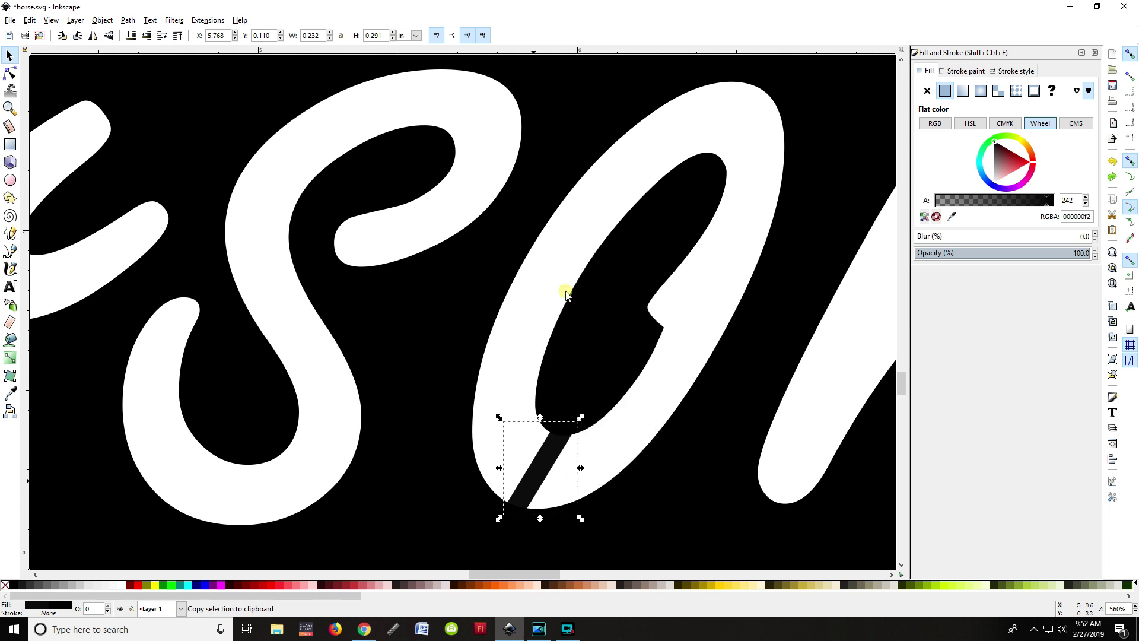
left_click(695, 129)
right_click(696, 128)
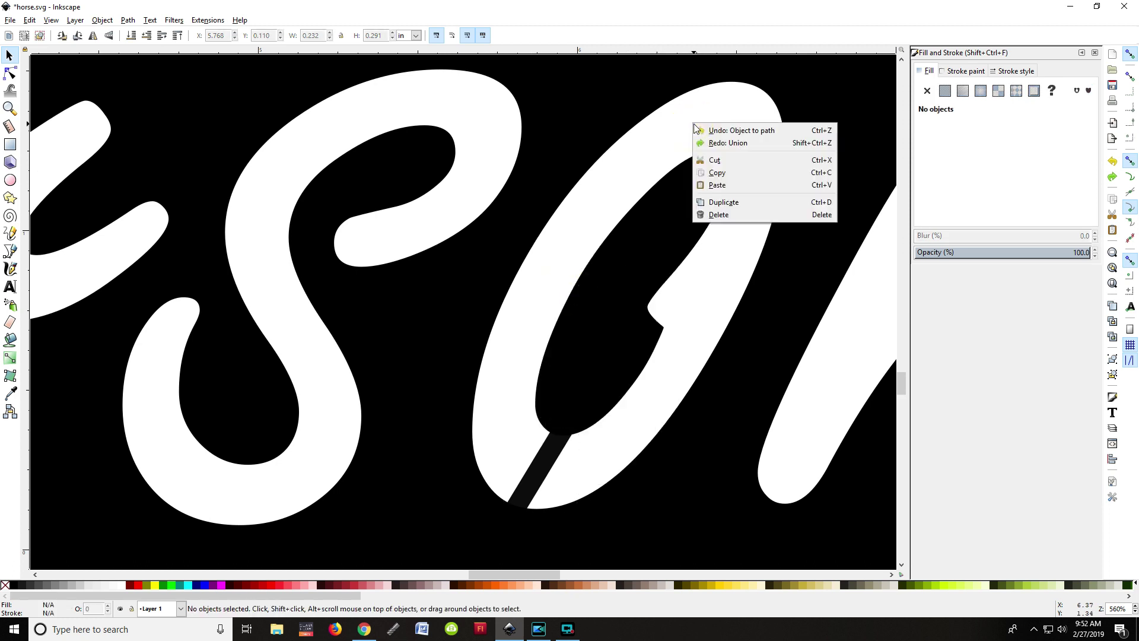
left_click(717, 184)
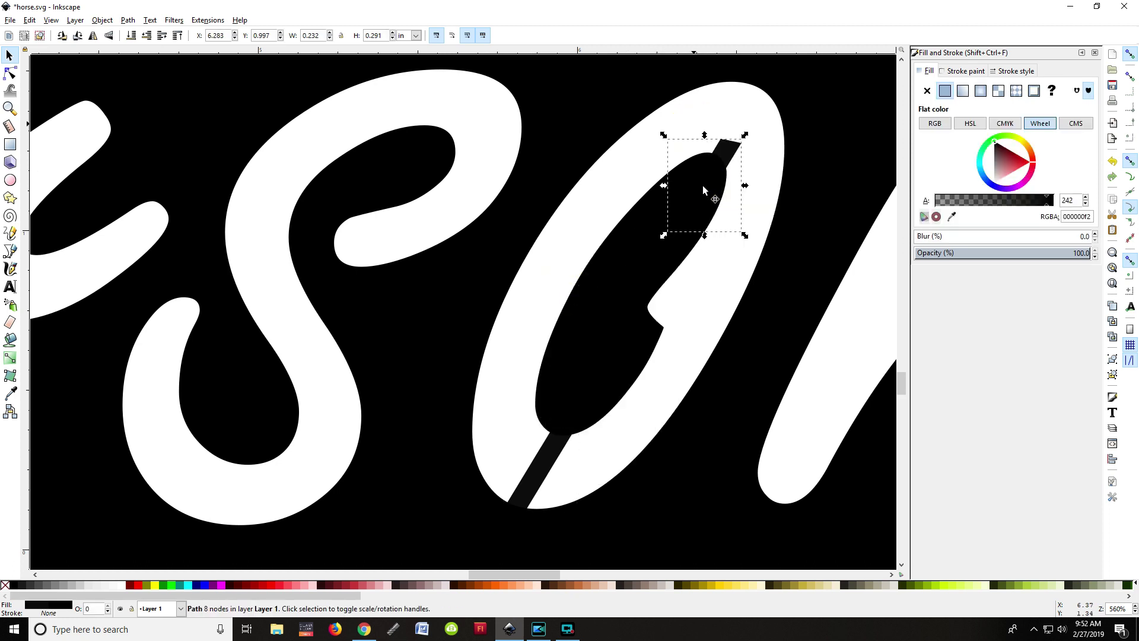
left_click_drag(703, 187, 739, 131)
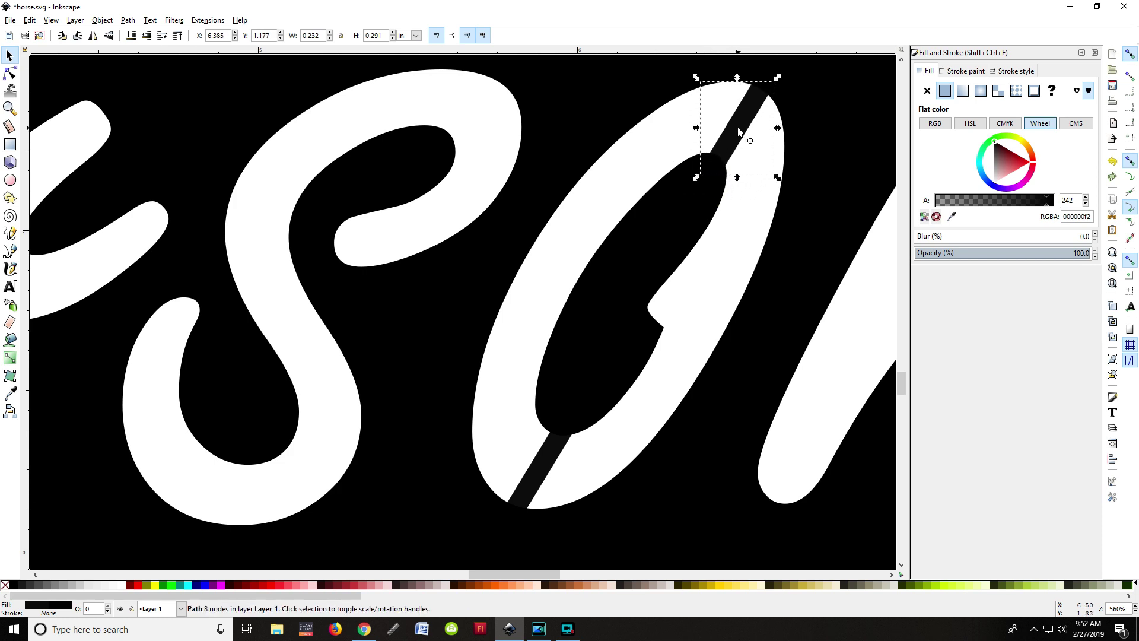
left_click(128, 21)
left_click(134, 33)
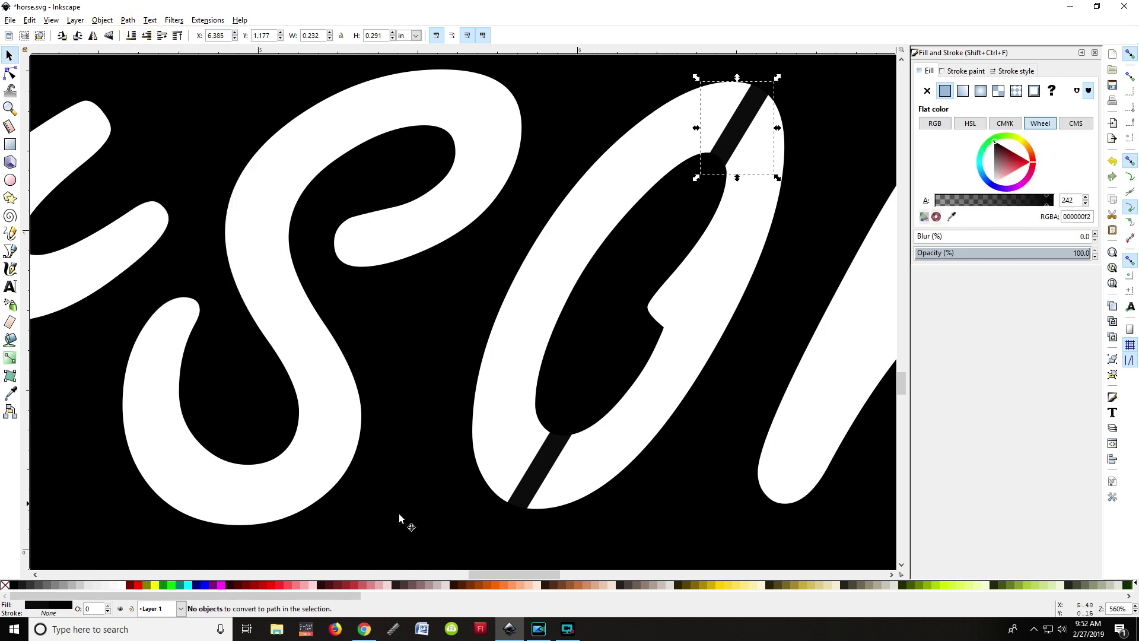
left_click(739, 137)
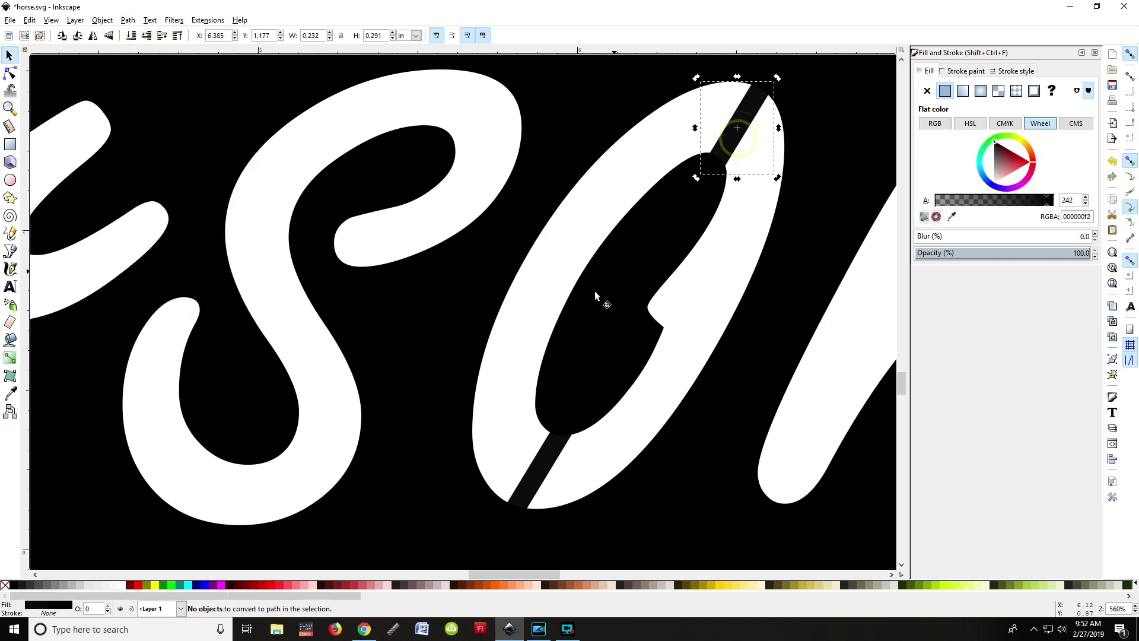
left_click(761, 163)
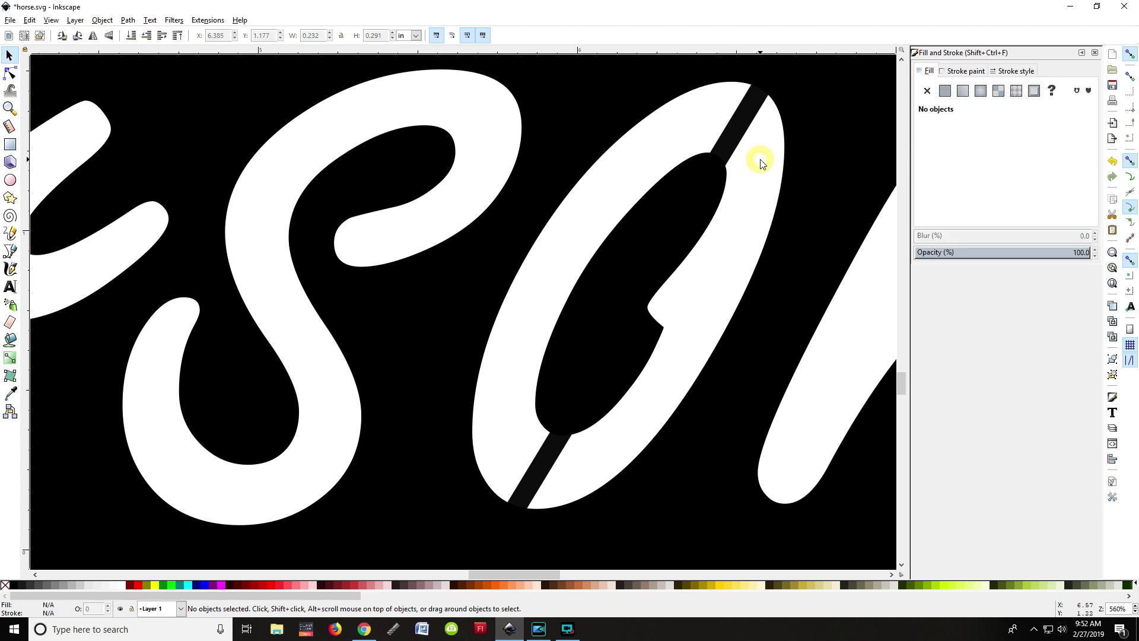
left_click(739, 149)
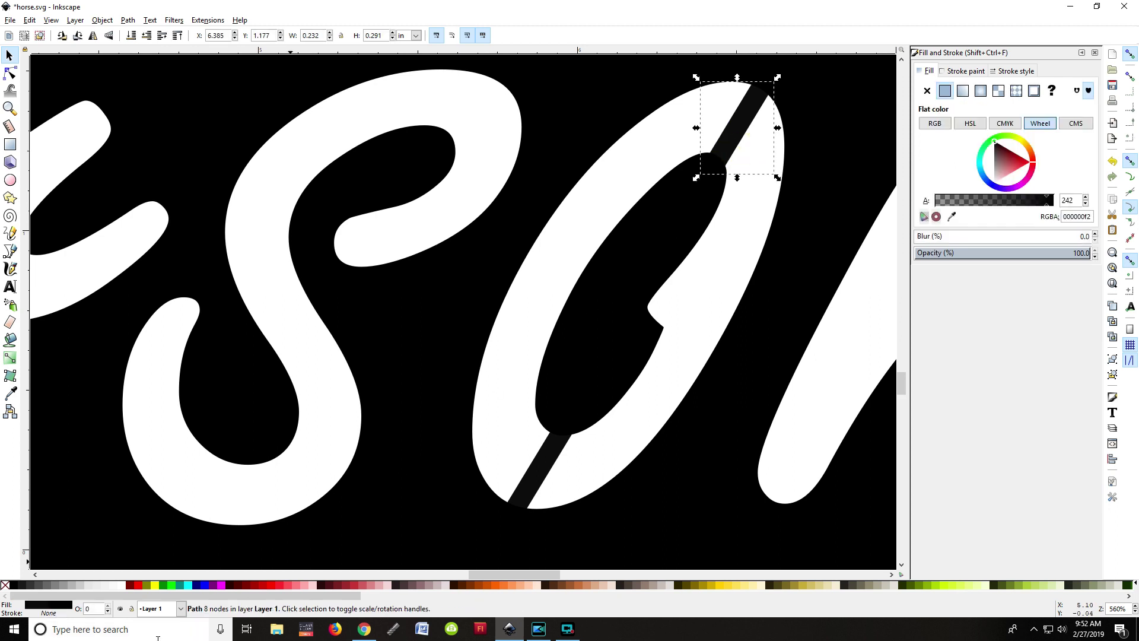
left_click(537, 488)
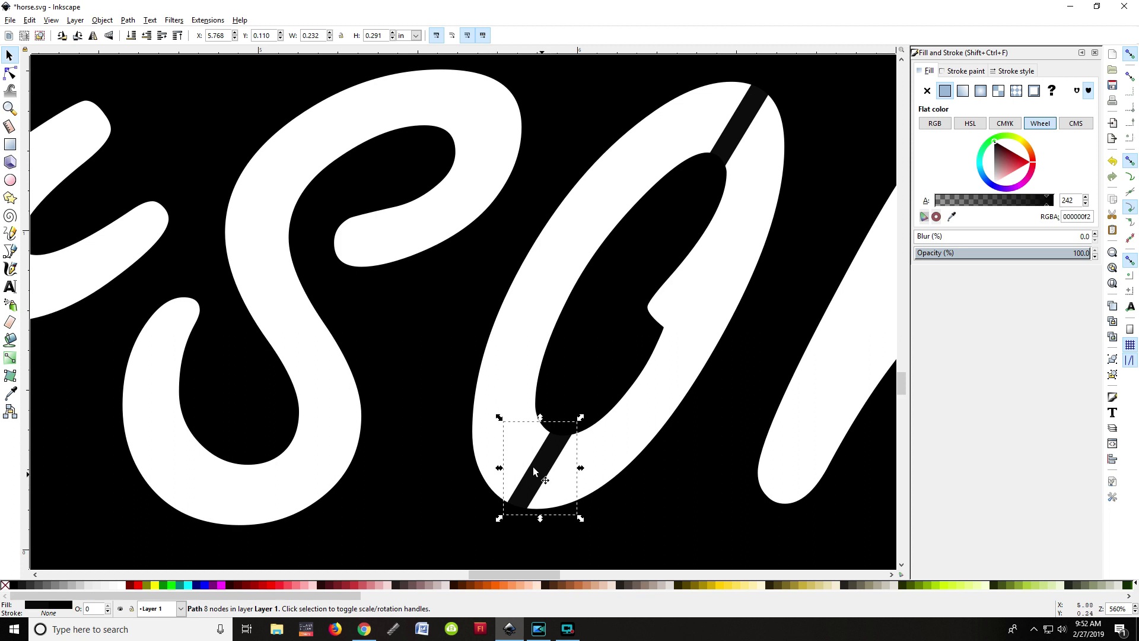
- Union the lower bar across the o with the black plate
key("shift")
left_click(408, 365, "shift")
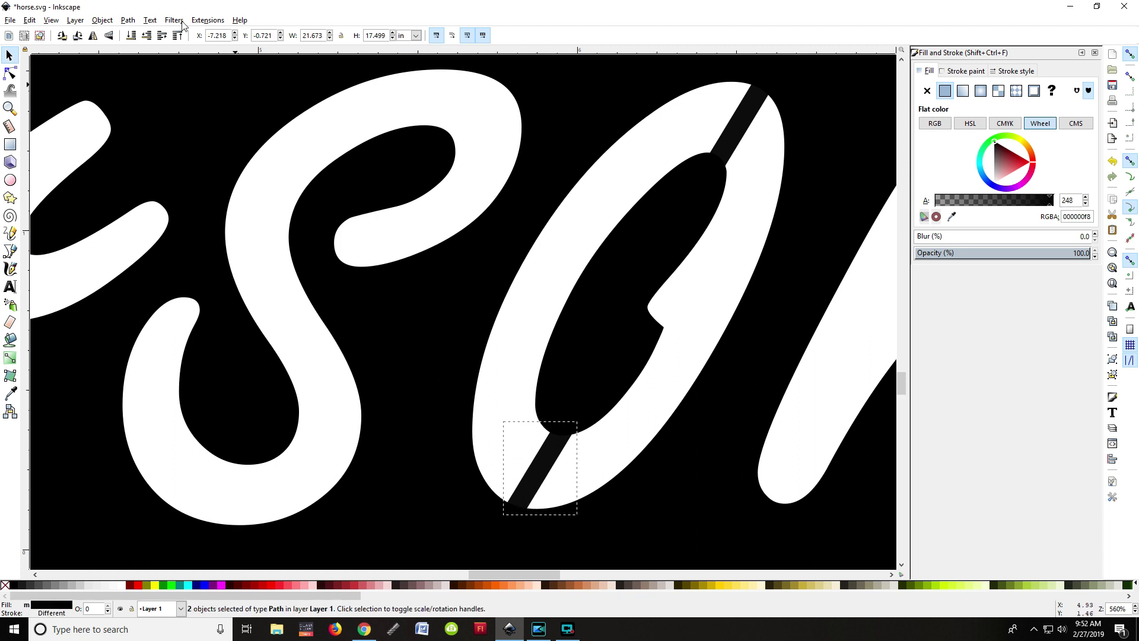
left_click(106, 22)
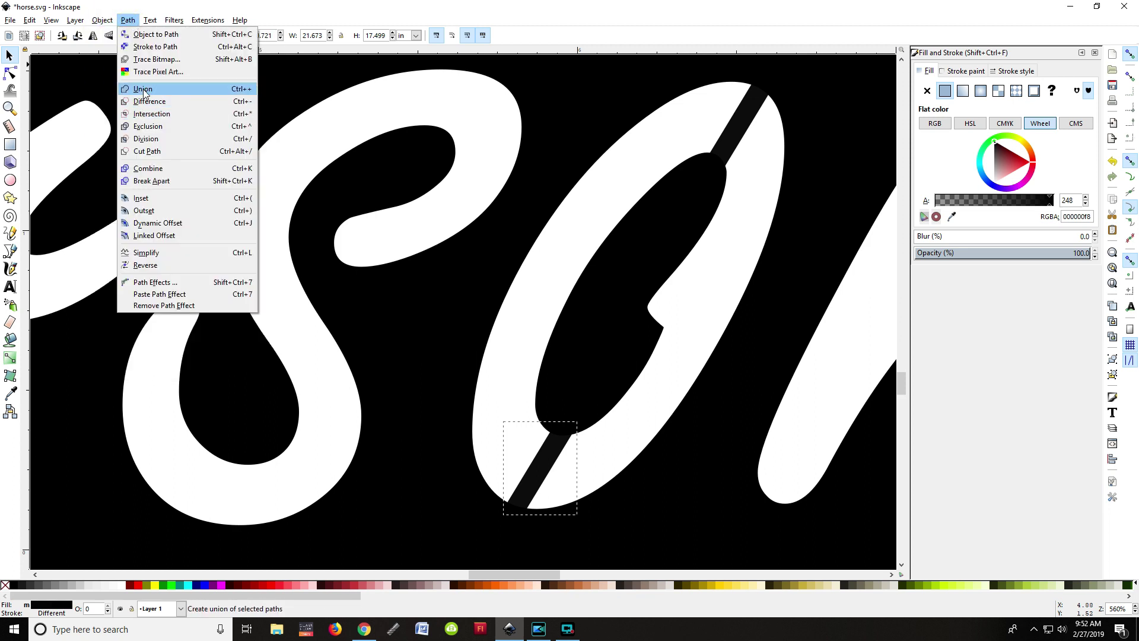
left_click(142, 89)
- Apply Union to the upper o bar on its own, then select the black plate
left_click(733, 134)
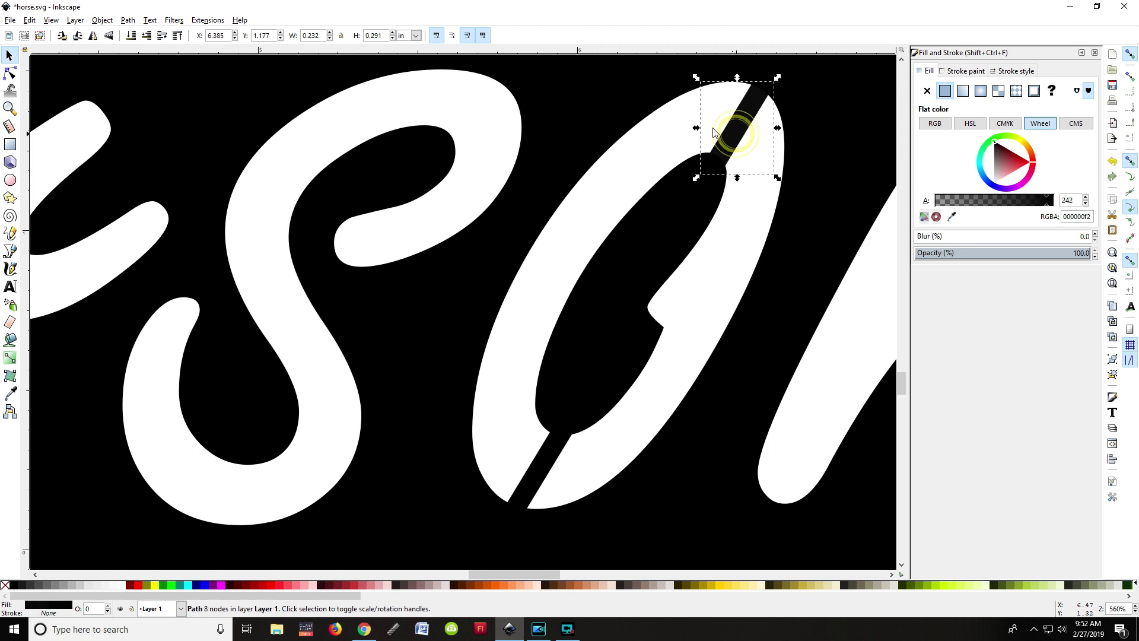
left_click(132, 22)
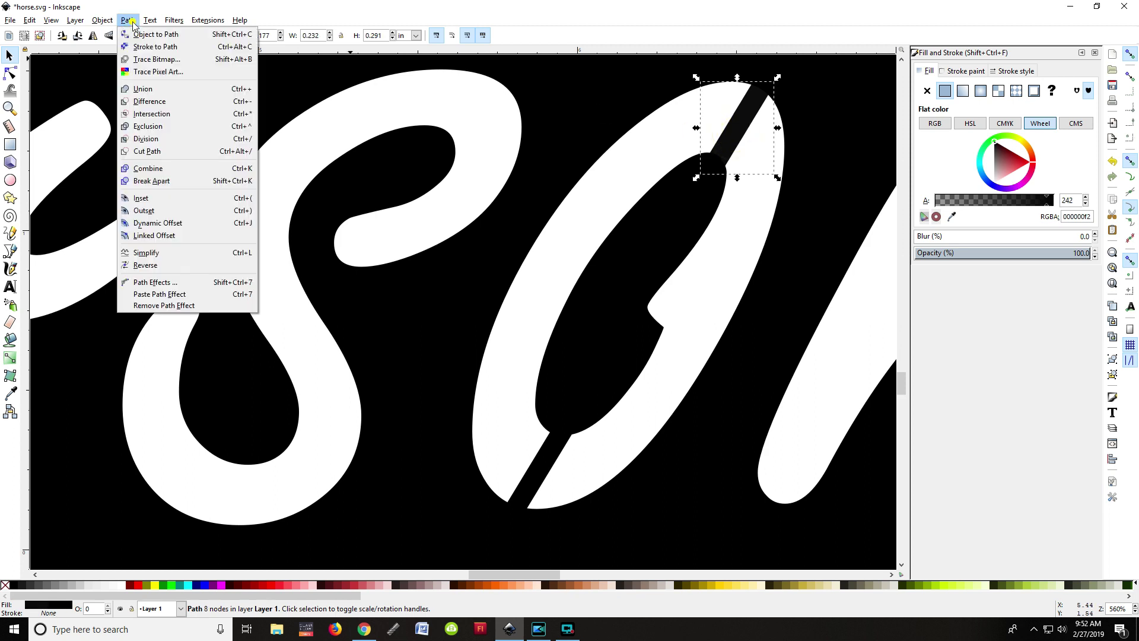
left_click(140, 90)
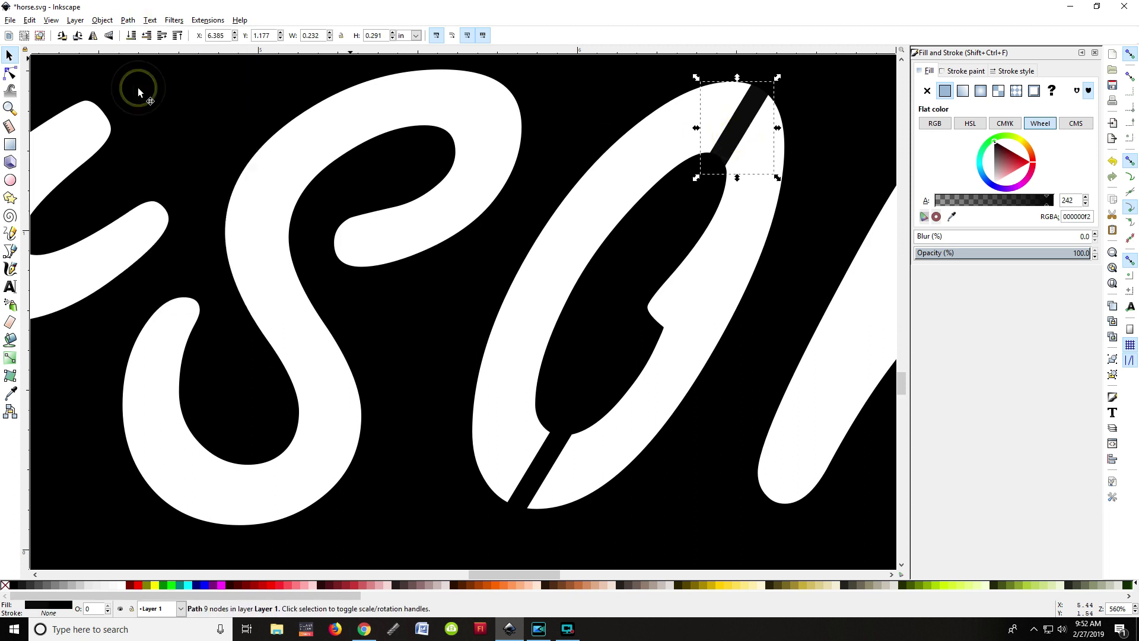
left_click(622, 283)
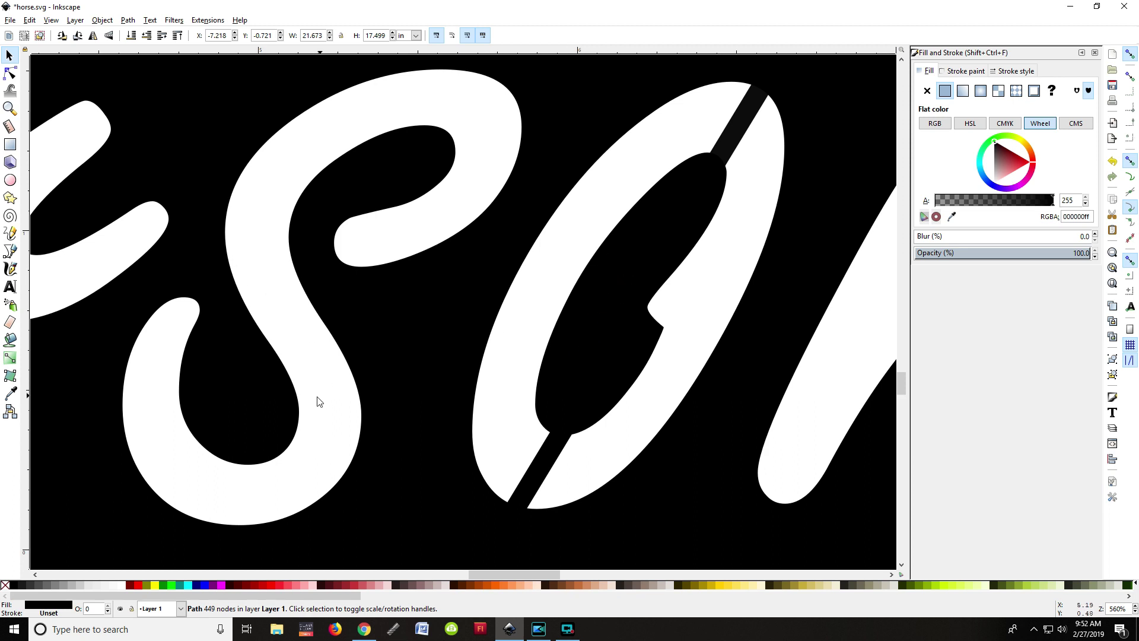
left_click(10, 110)
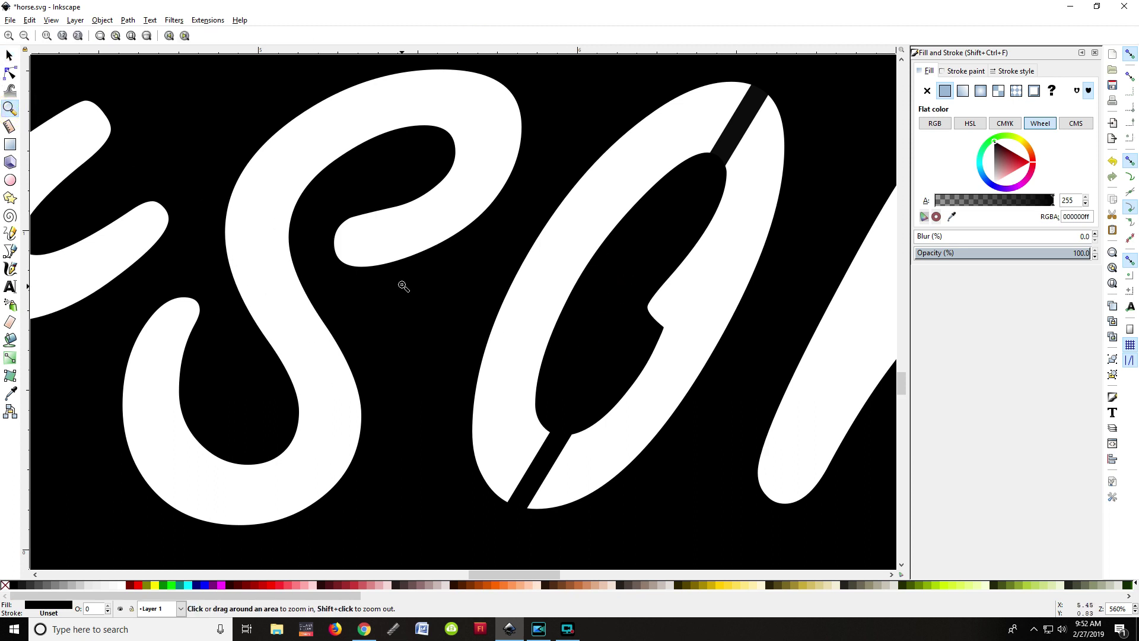
- Zoom out to about 70% so the whole Anderson plate is visible
left_click(25, 37)
left_click(25, 36)
left_click(26, 37)
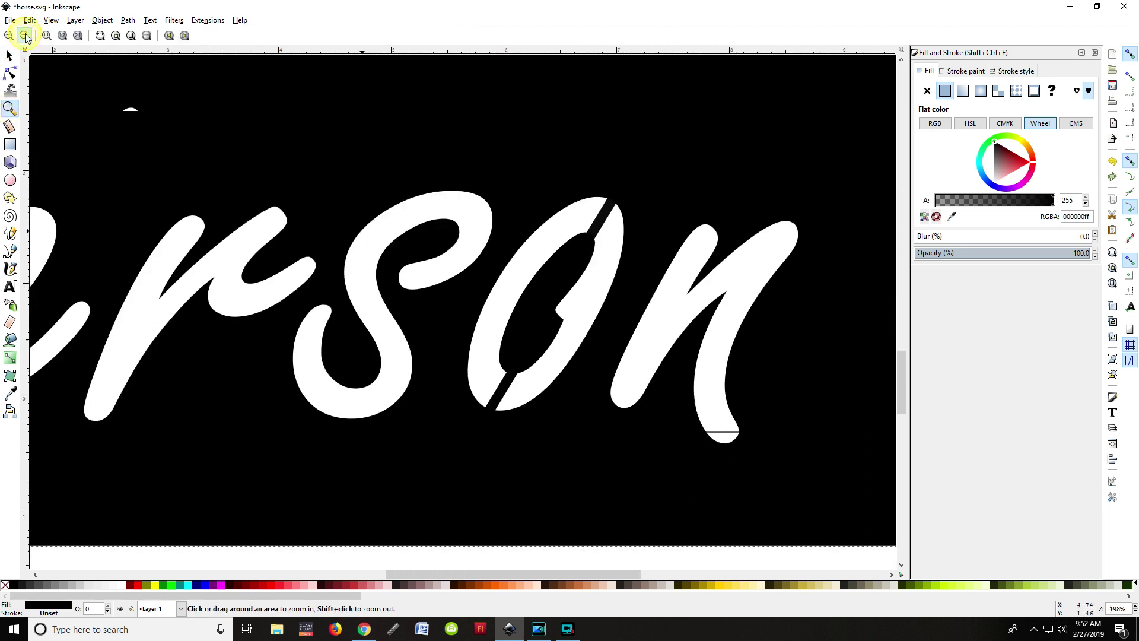
left_click(25, 37)
left_click(25, 37)
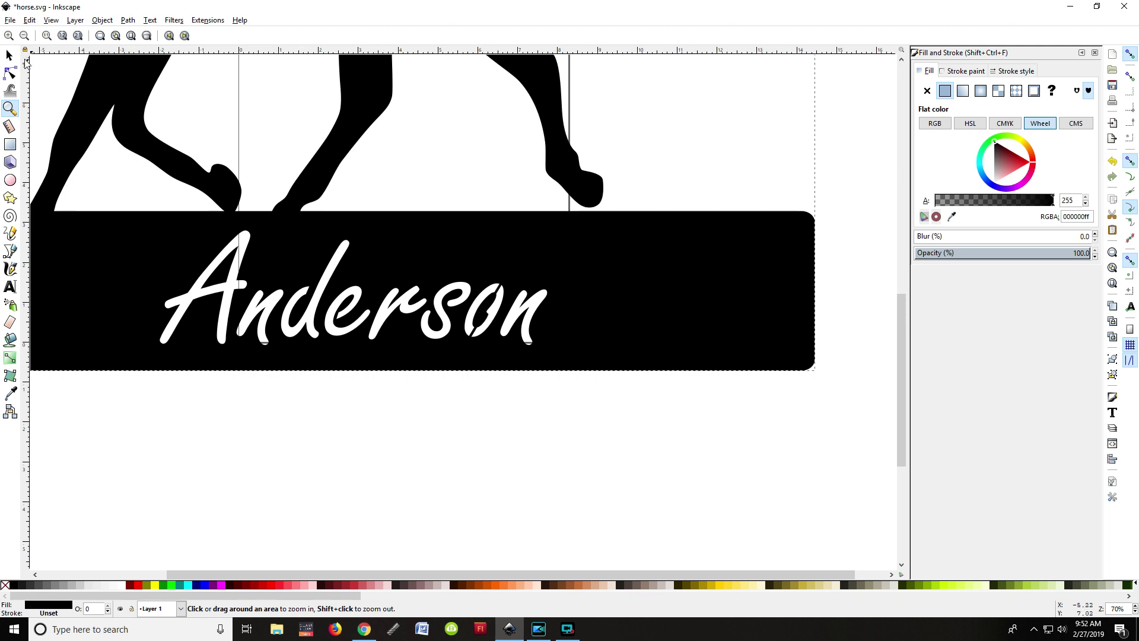
- Drag the horse-and-plate shape to the right
left_click(9, 55)
left_click_drag(266, 256, 373, 258)
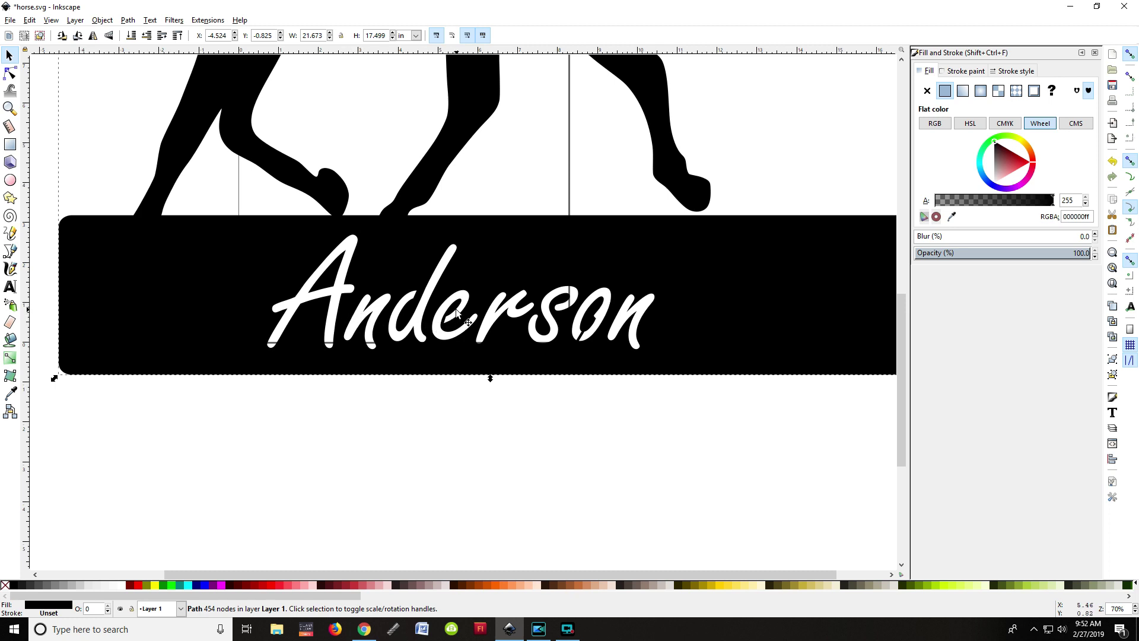
key("ctrl")
- Undo the plate move and zoom in closely around the o of Anderson
key("ctrl+z")
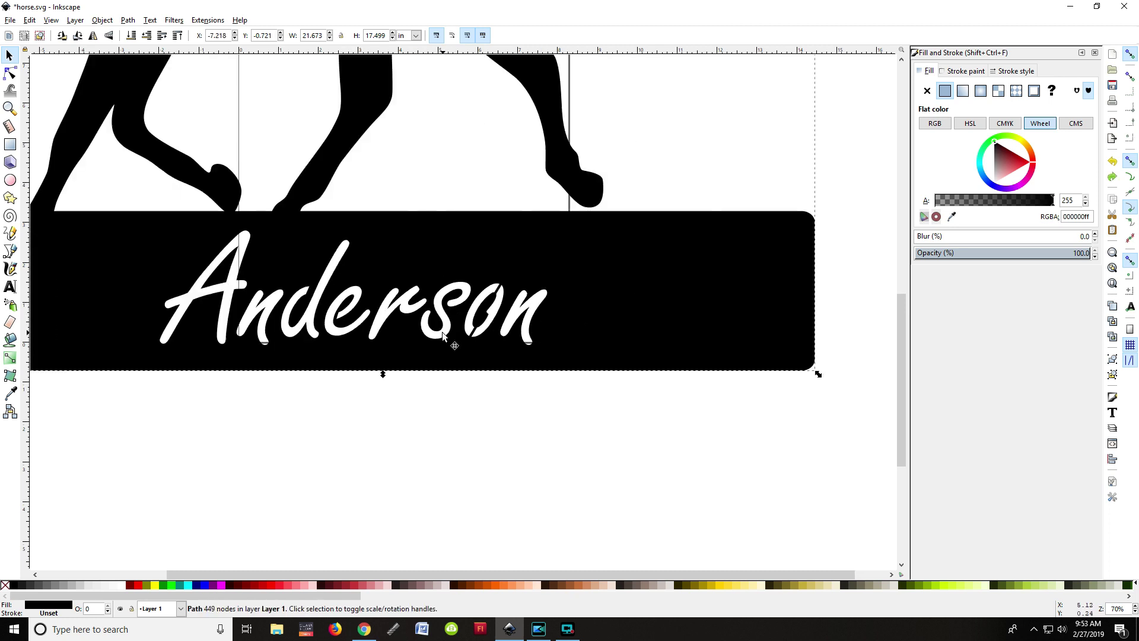
left_click(9, 108)
left_click(487, 308)
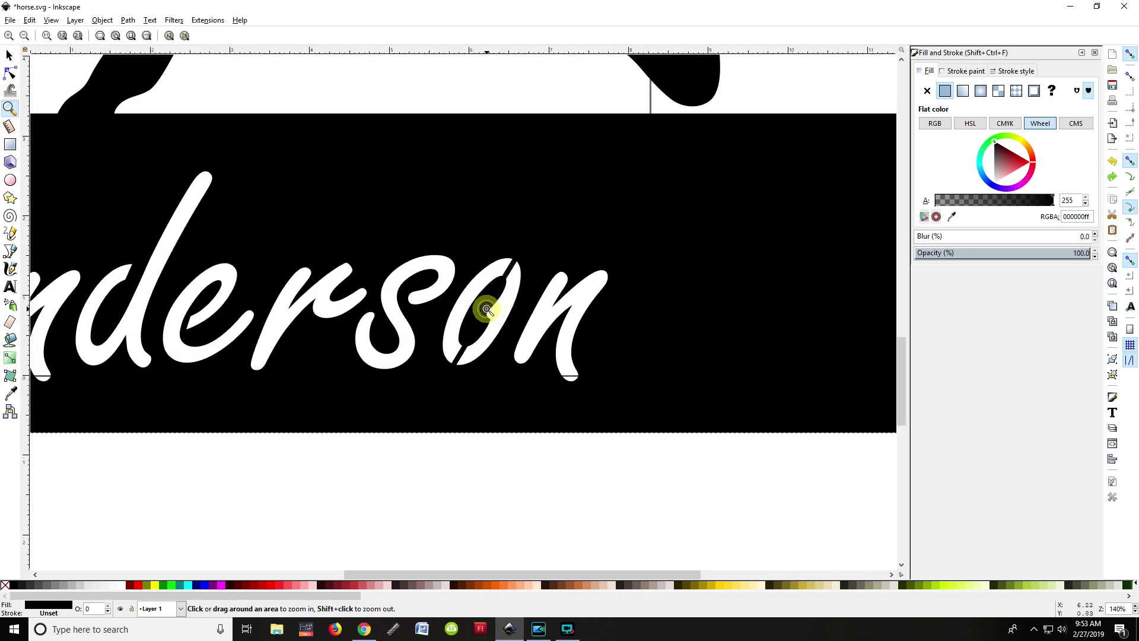
left_click(487, 309)
left_click(487, 308)
left_click(487, 308)
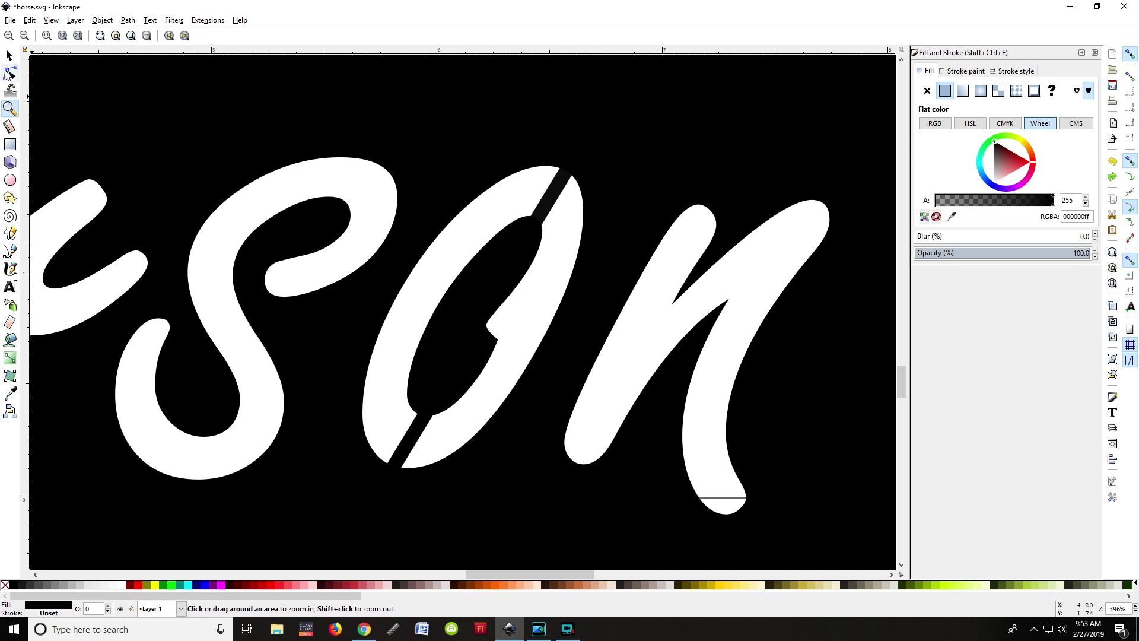
- Union the upper bar across the o with the black plate
left_click(9, 55)
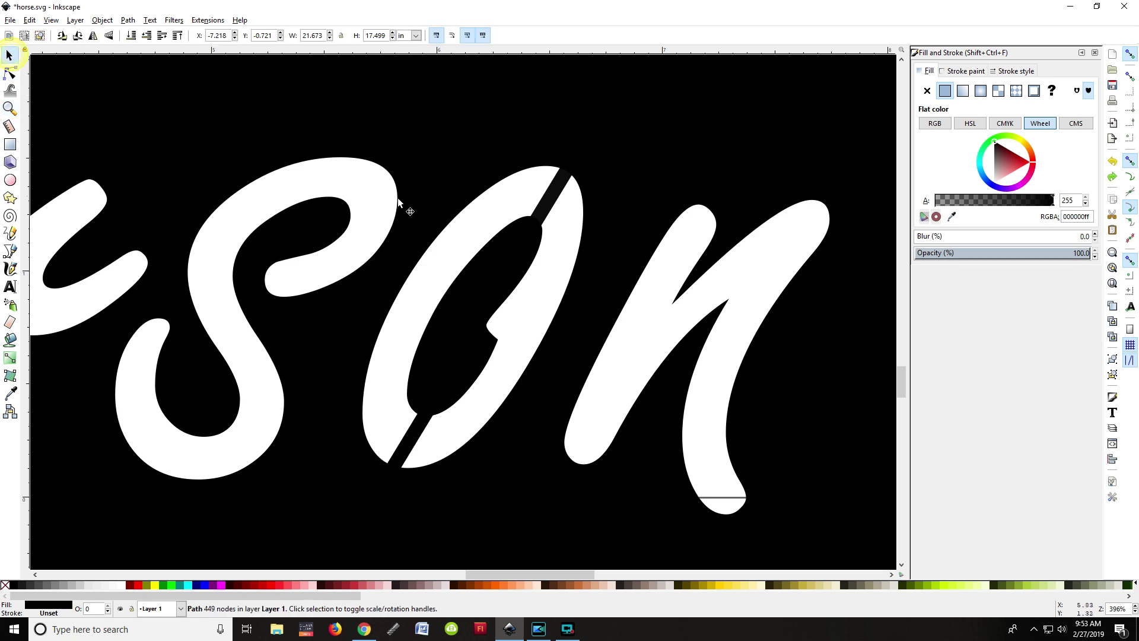
left_click(555, 218)
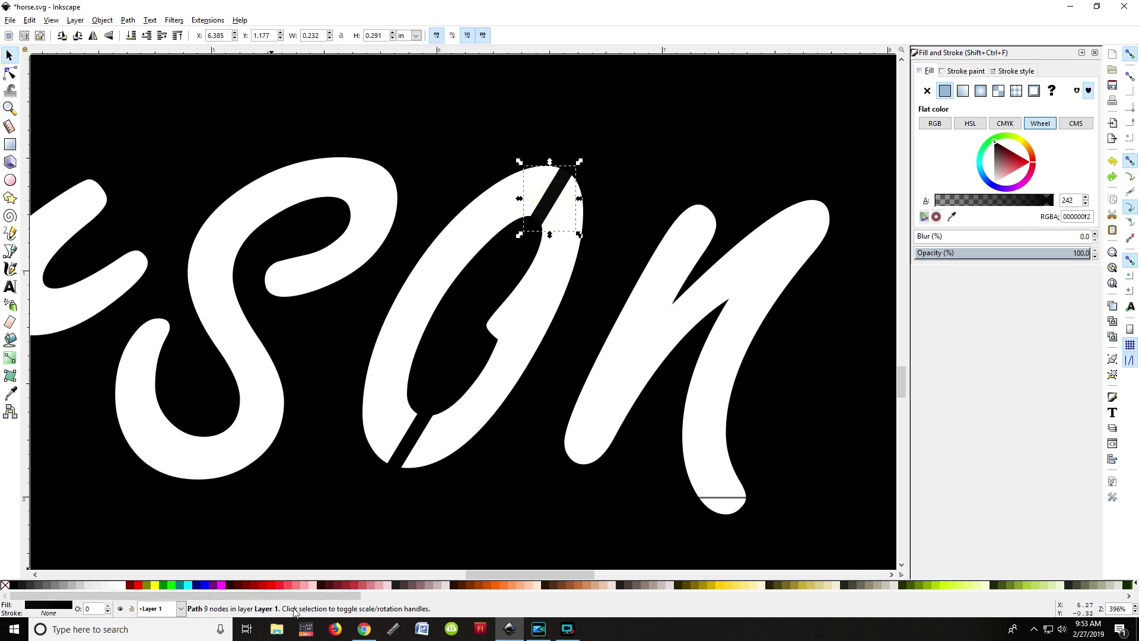
key("shift")
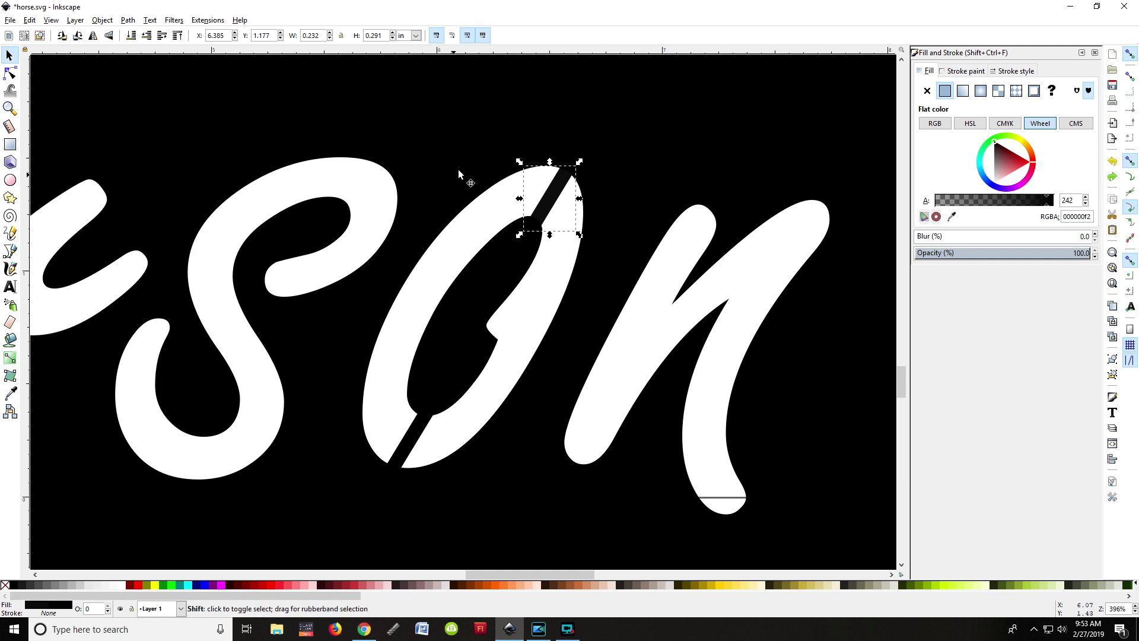
left_click(461, 170, "shift")
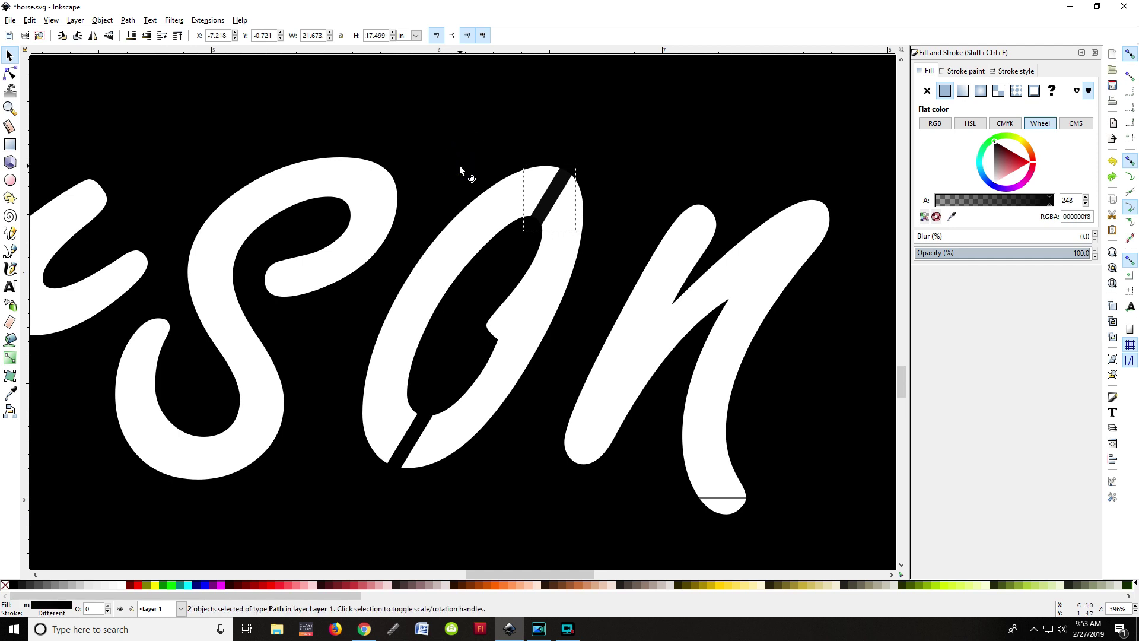
left_click(128, 21)
left_click(137, 90)
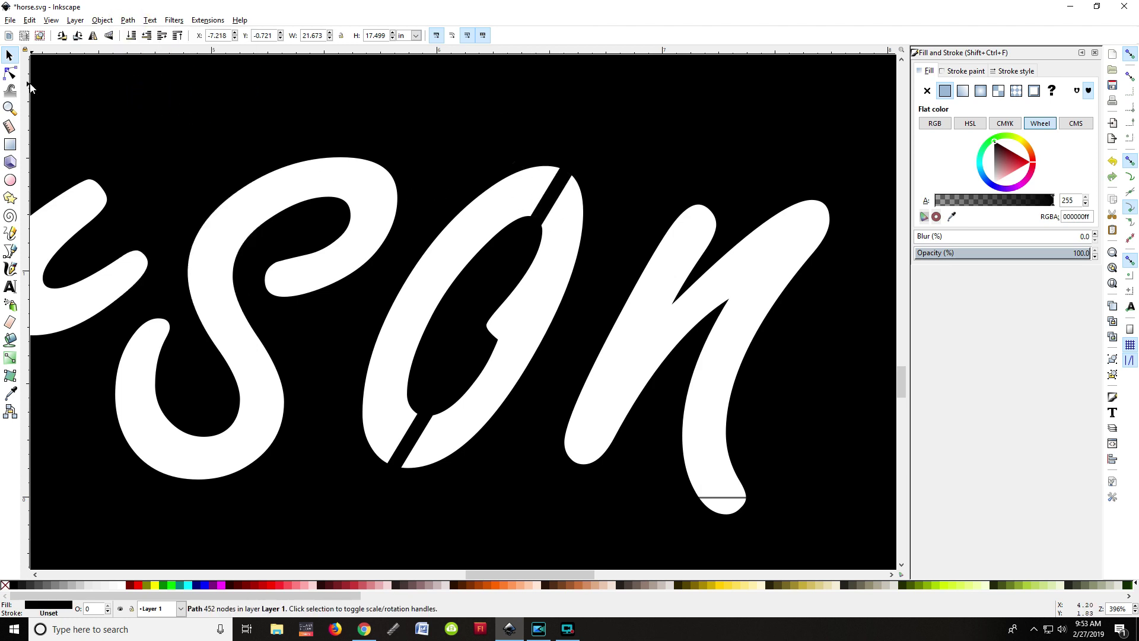
- Drag the merged plate right, down, then back up to expose the page edge behind the letters
mouse_move(381, 145)
left_mouse_down()
mouse_move(425, 145)
mouse_move(377, 146)
mouse_move(394, 144)
left_mouse_up()
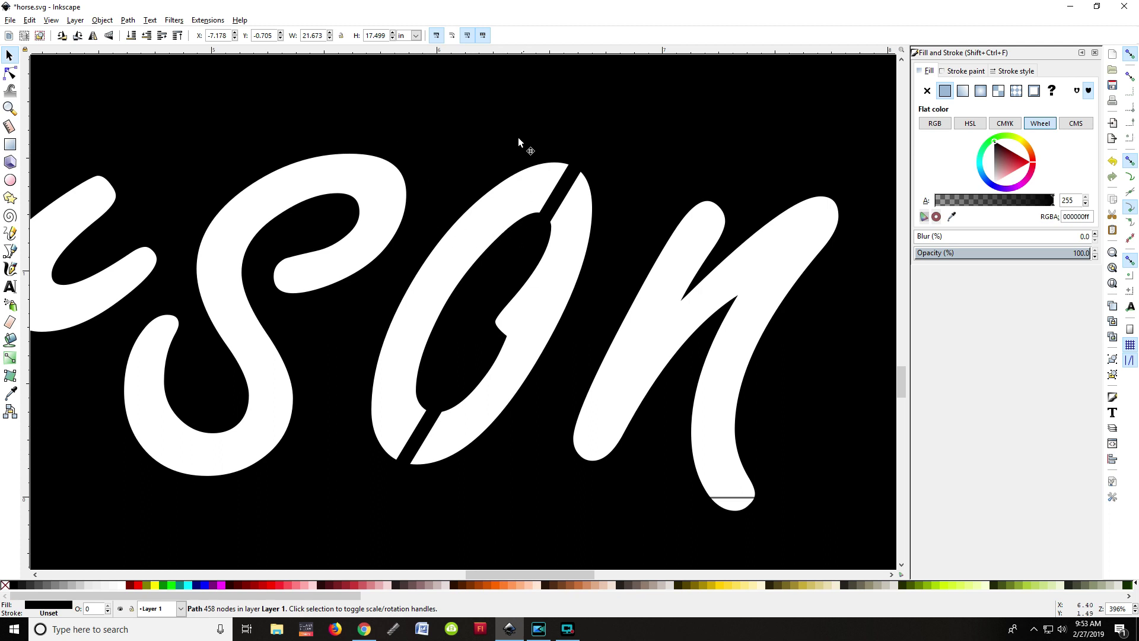
left_click_drag(485, 126, 480, 284)
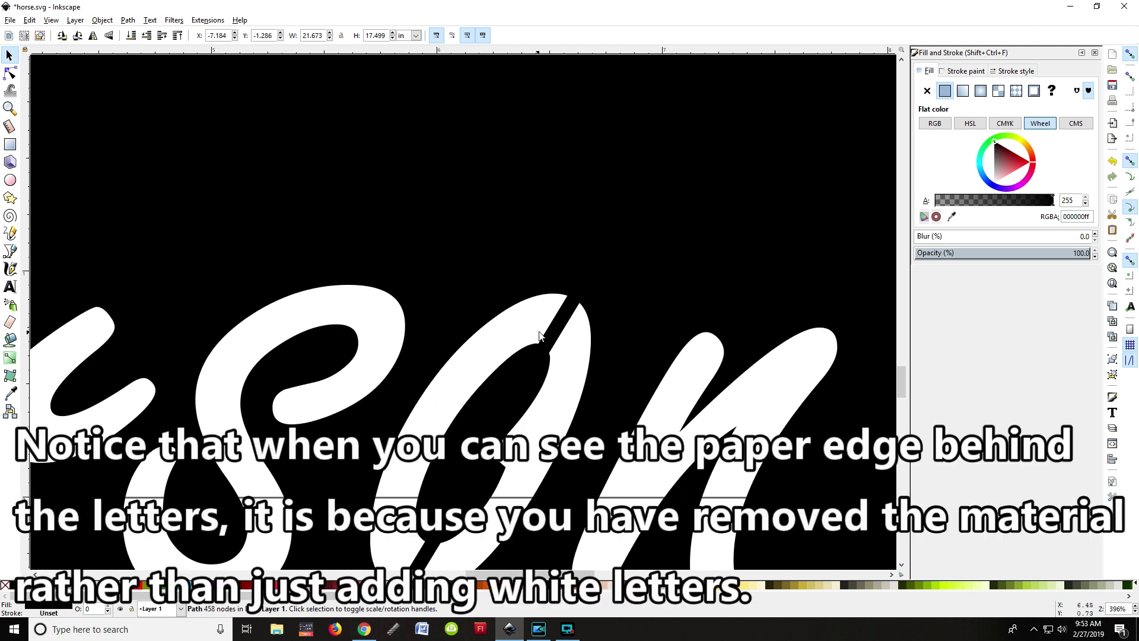
left_click_drag(489, 244, 514, 174)
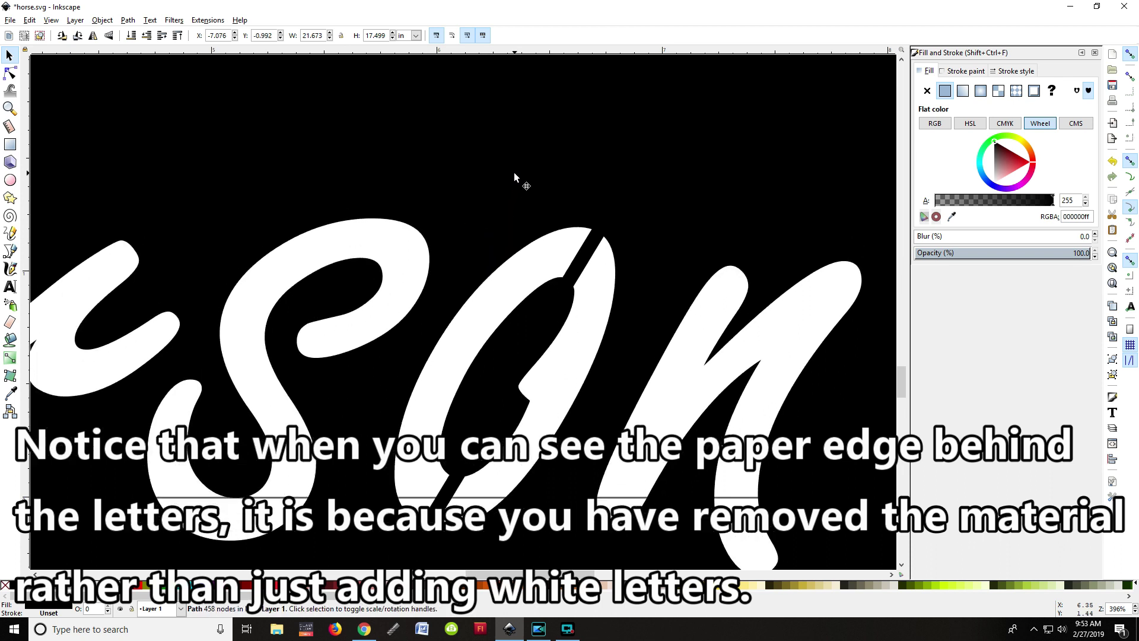
- Save the drawing as Inkscape SVG over horse.svg, replacing the existing file
left_click(10, 19)
left_click(31, 107)
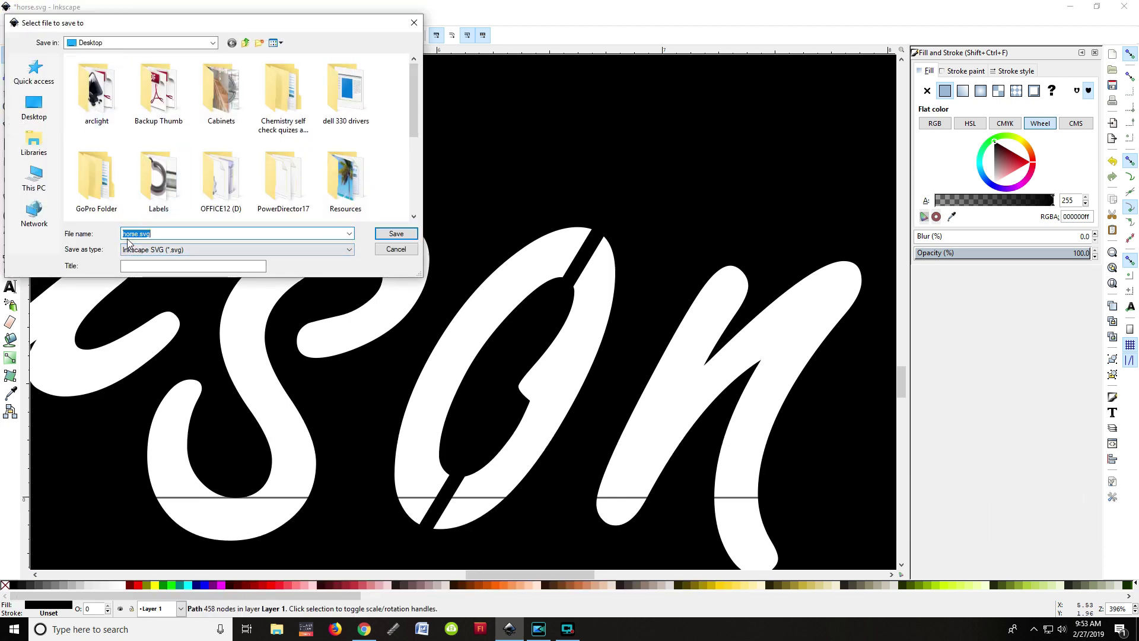
left_click(395, 234)
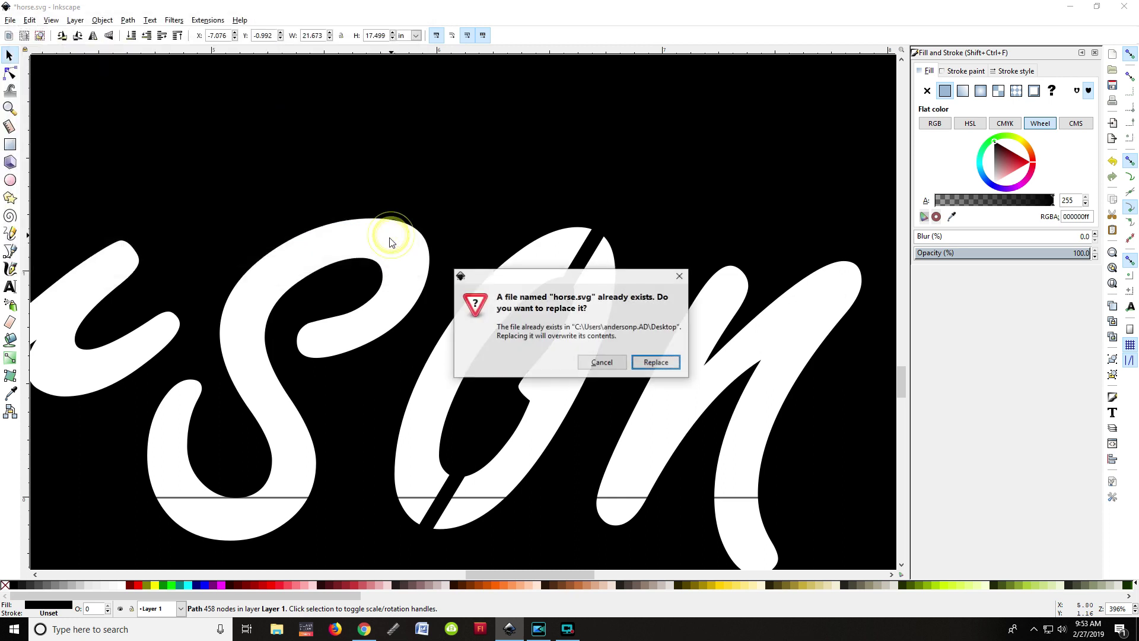
left_click(646, 362)
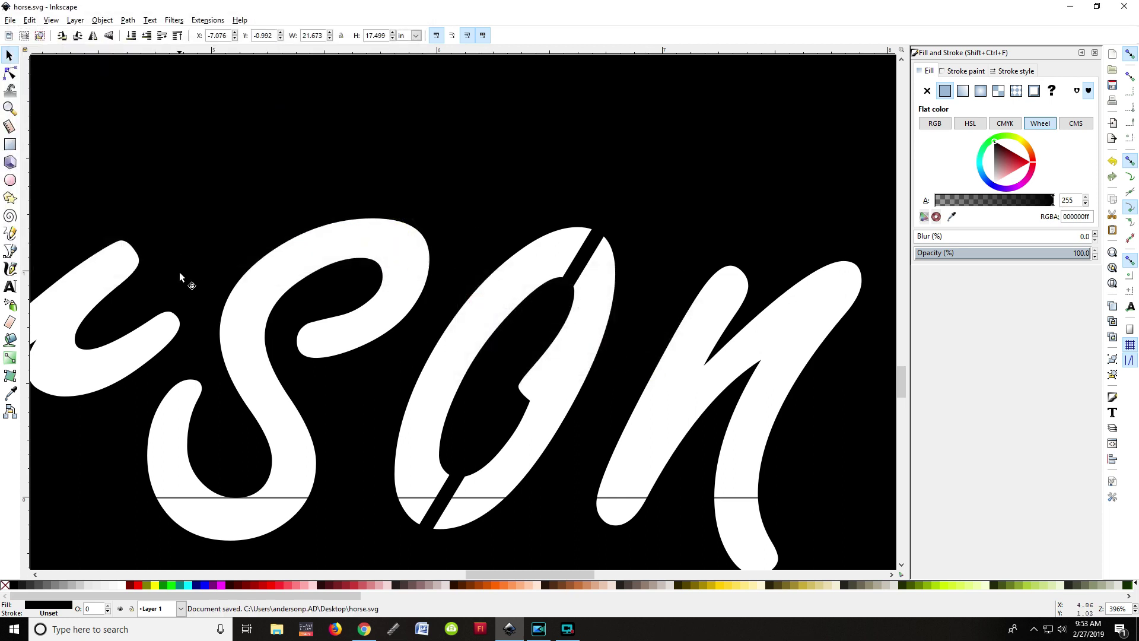